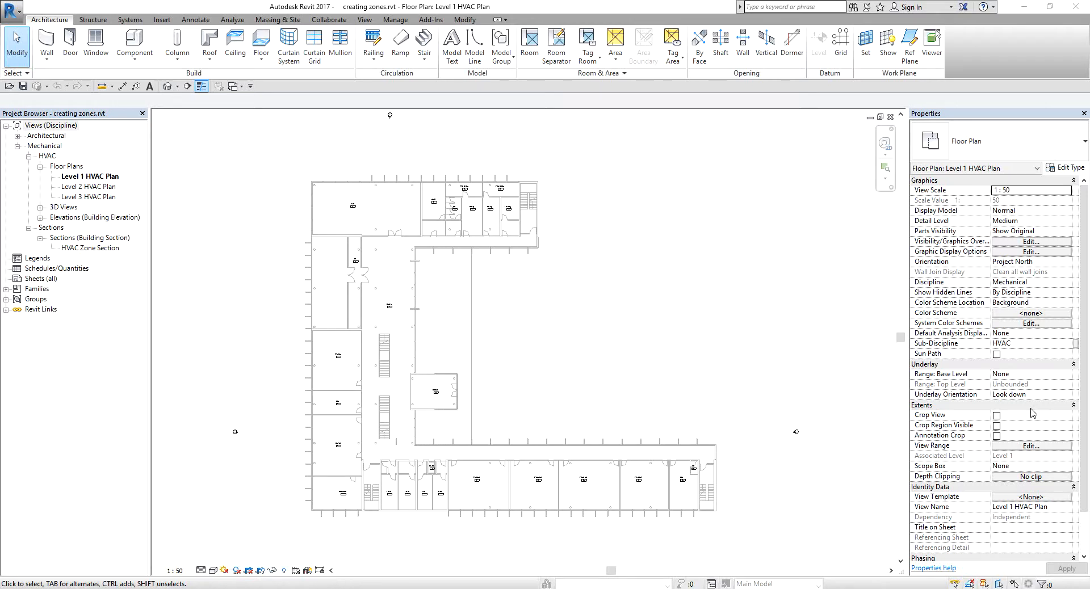
# Create an HVAC zone on Level 1 containing the spaces Archive 21, Washing Room 25 and Washing Room 30
pyautogui.scroll(3, 486, 201)
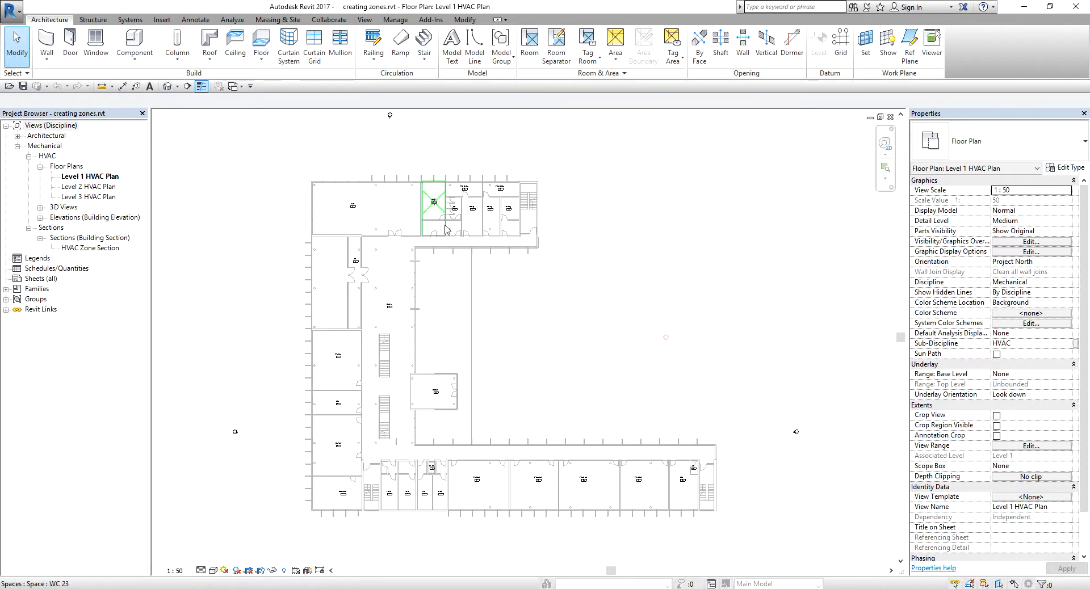
pyautogui.scroll(2, 485, 197)
pyautogui.moveTo(485, 198); pyautogui.dragTo(646, 310, button='middle')
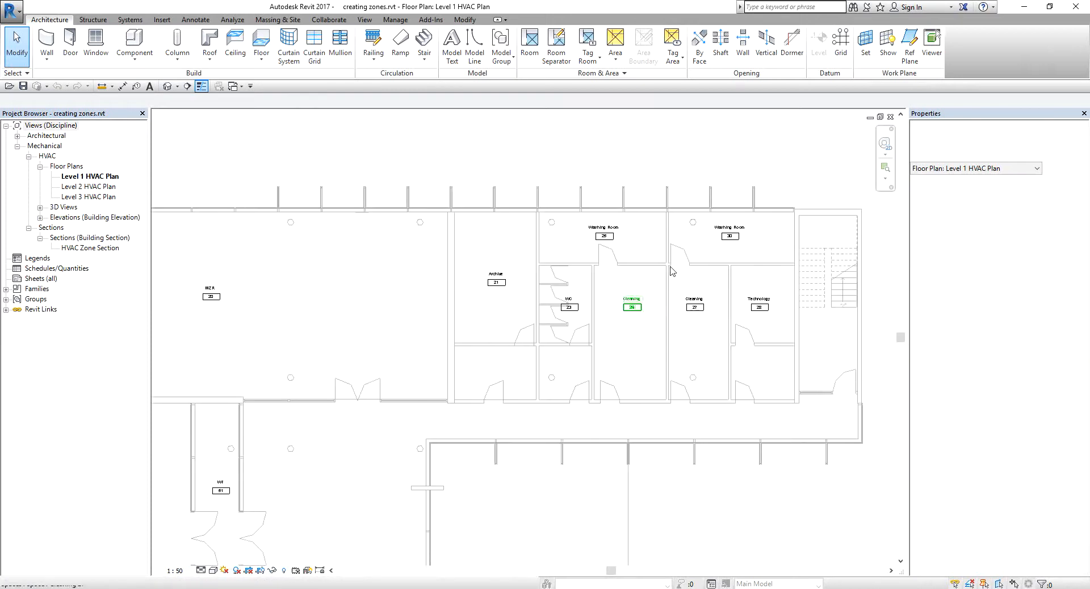
pyautogui.moveTo(736, 363); pyautogui.dragTo(631, 358, button='middle')
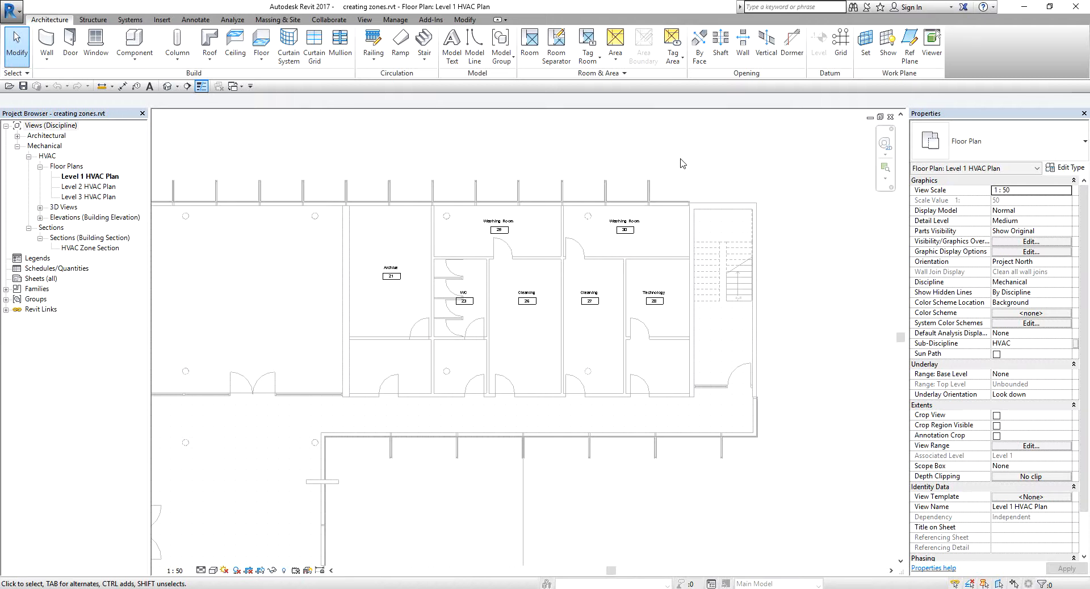
pyautogui.click(1031, 242)
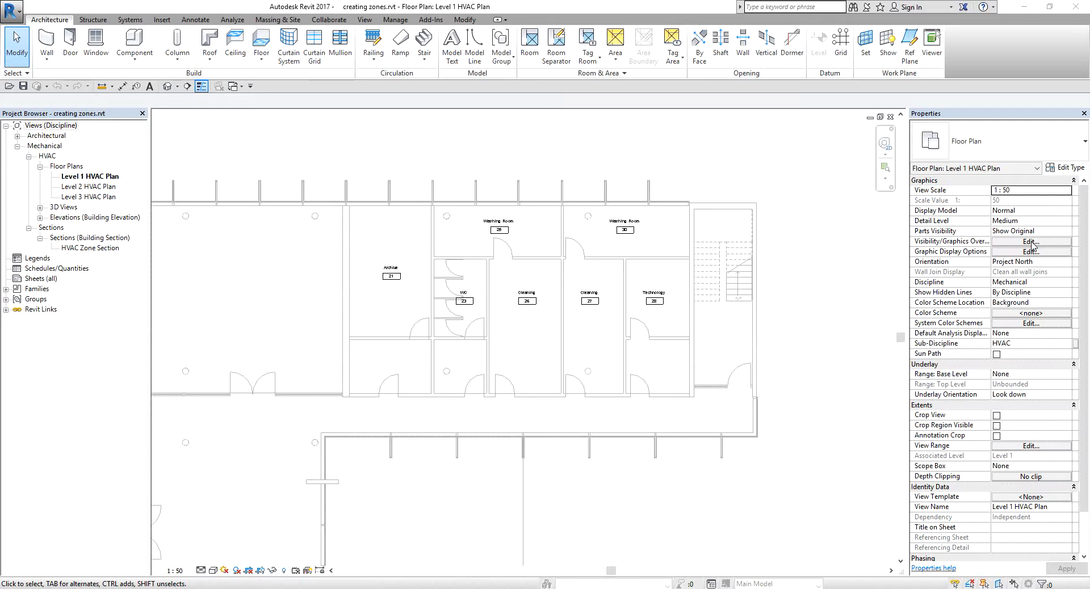
pyautogui.click(232, 20)
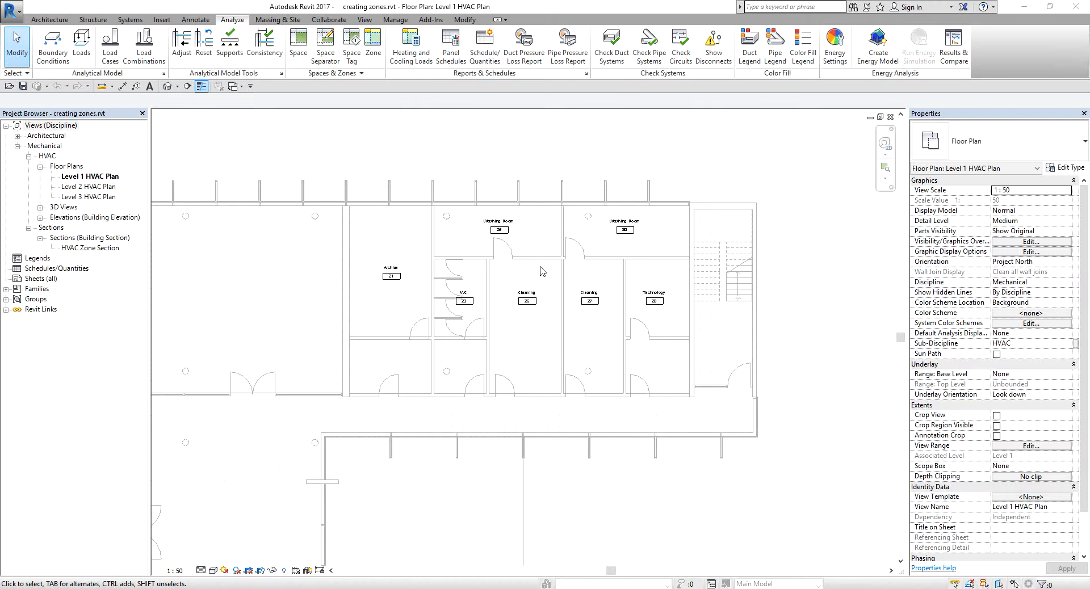
pyautogui.scroll(3, 542, 267)
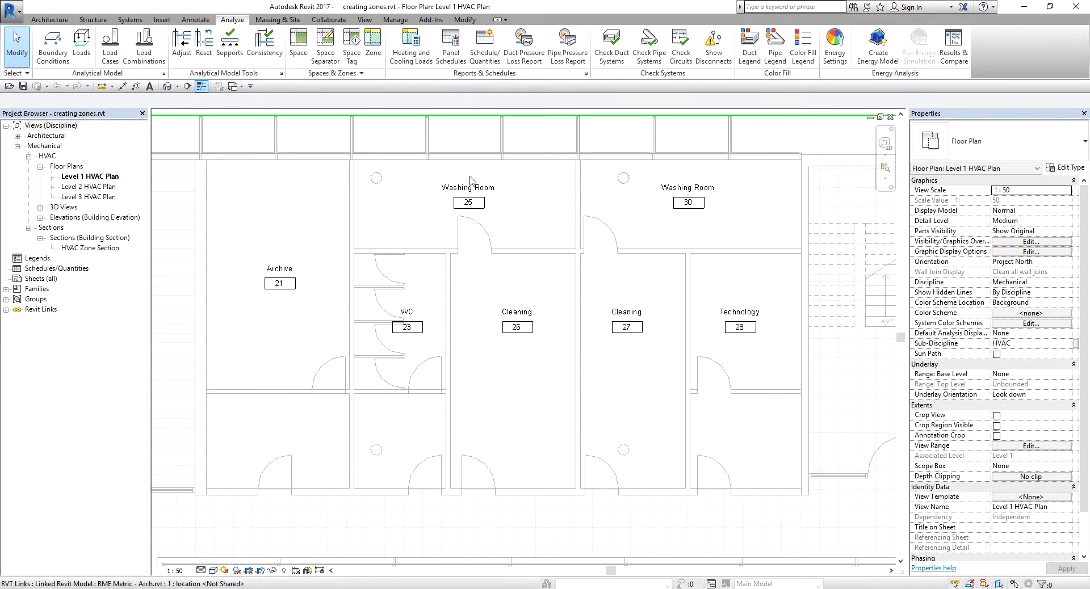
pyautogui.click(373, 46)
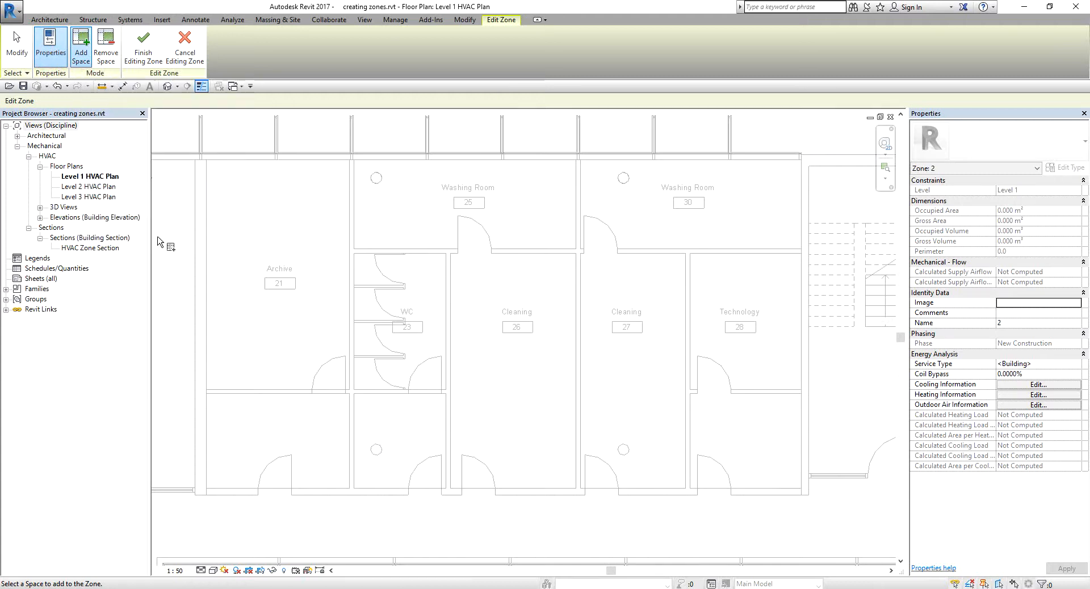
pyautogui.click(304, 313)
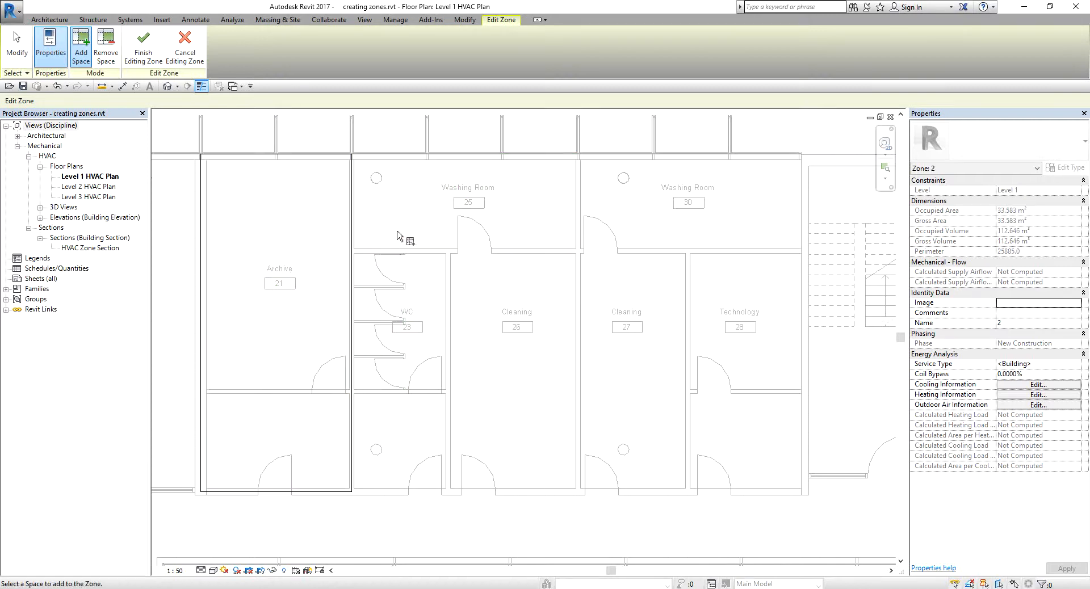
pyautogui.click(442, 234)
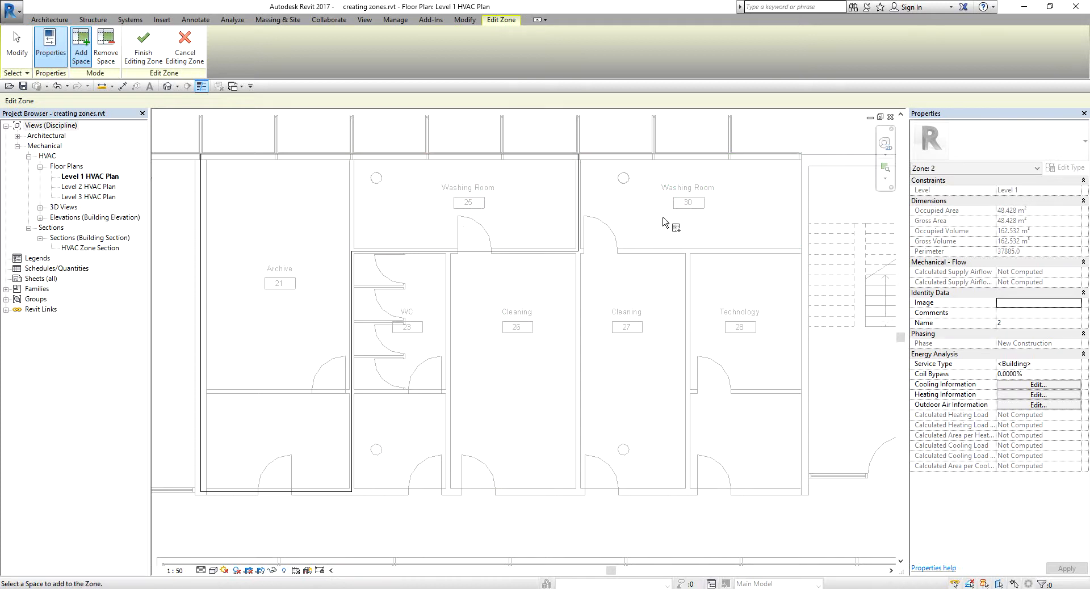
pyautogui.click(716, 237)
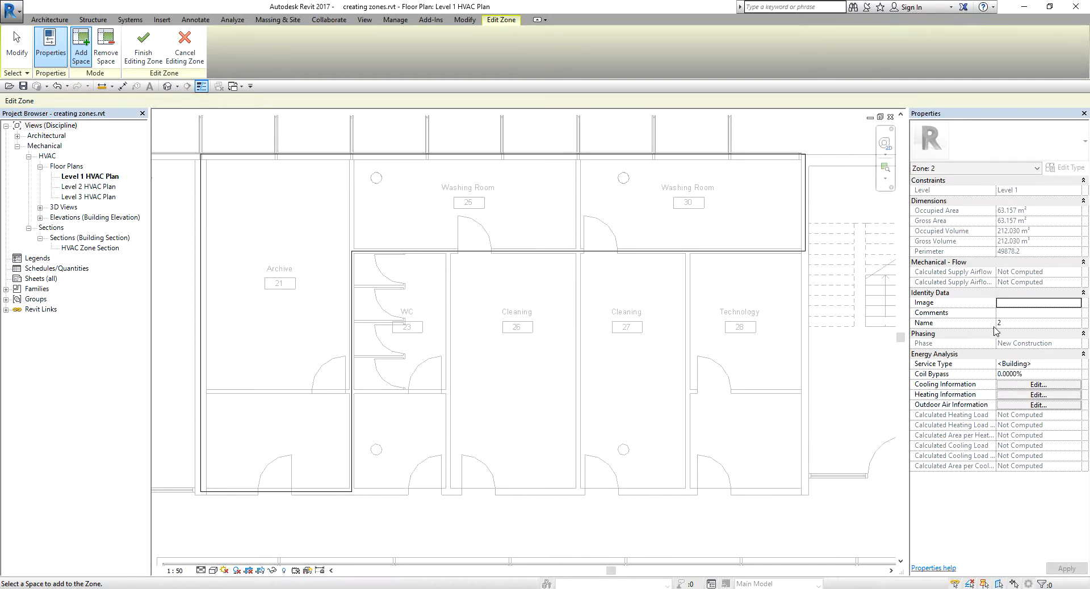
# Name the new zone AHU-1 and finish editing it
pyautogui.click(1015, 328)
pyautogui.click(1015, 328)
pyautogui.doubleClick(1015, 329)
pyautogui.press('capslock')
pyautogui.write('A')
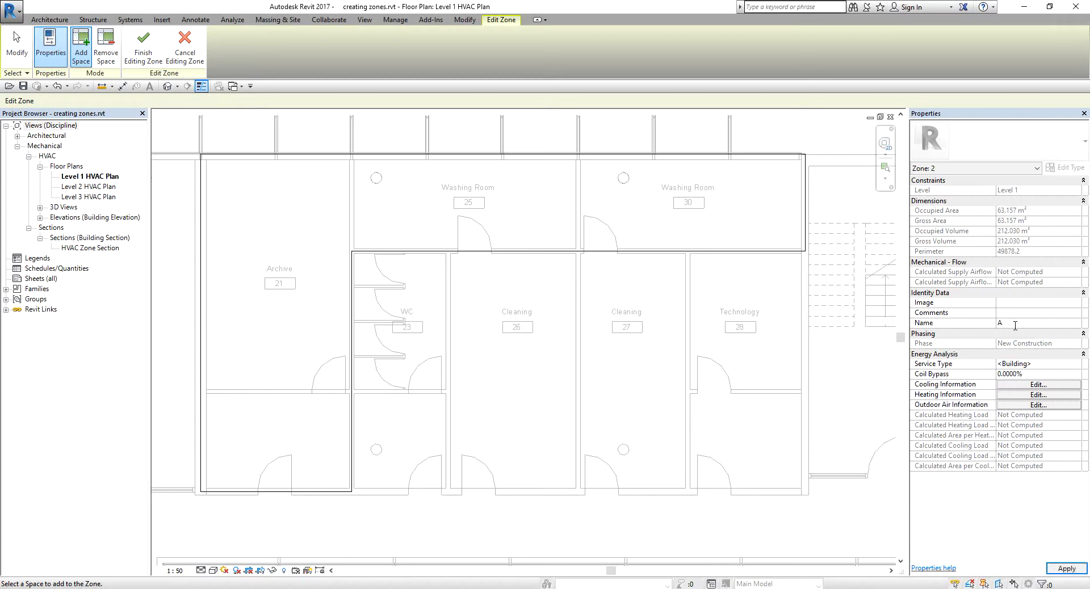
pyautogui.write('HU-1')
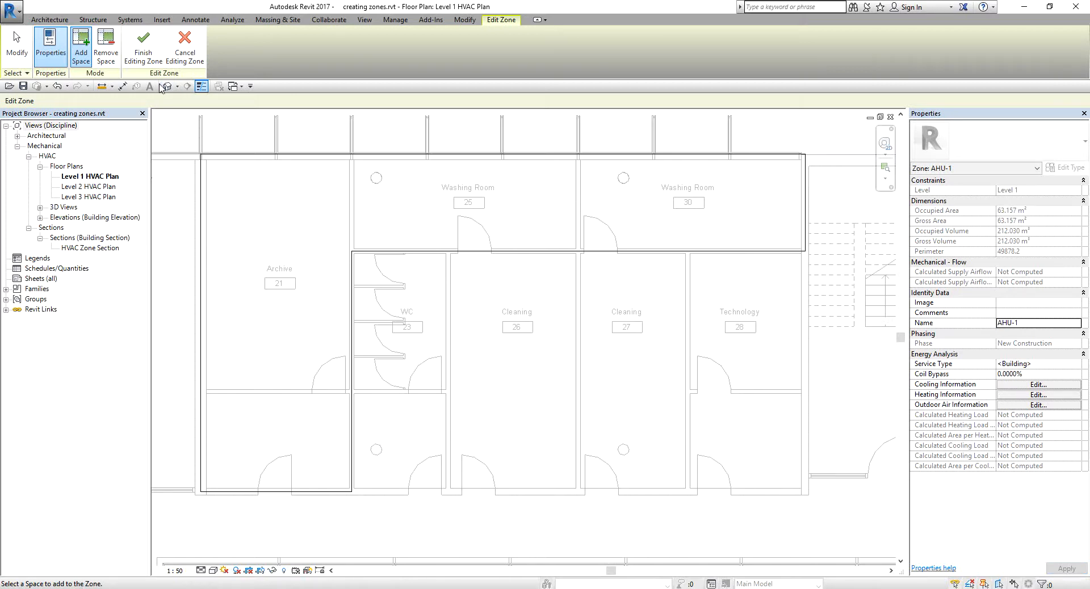
pyautogui.click(146, 48)
# Move the AHU-1 zone's centre marker up and left, to the upper-left part of Washing Room 25
pyautogui.scroll(-2, 575, 230)
pyautogui.scroll(2, 559, 235)
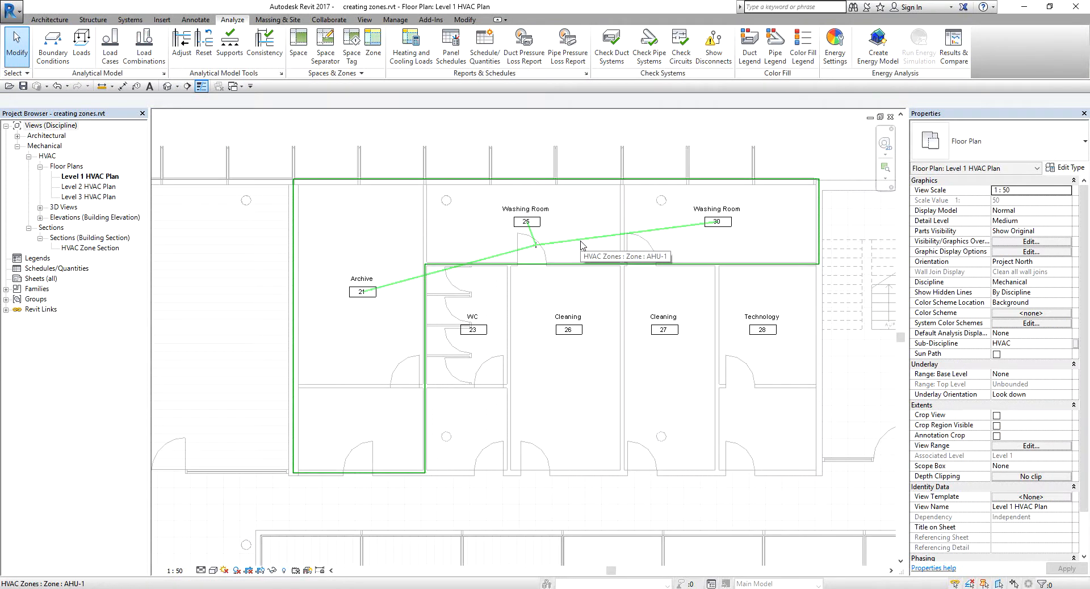
pyautogui.click(582, 245)
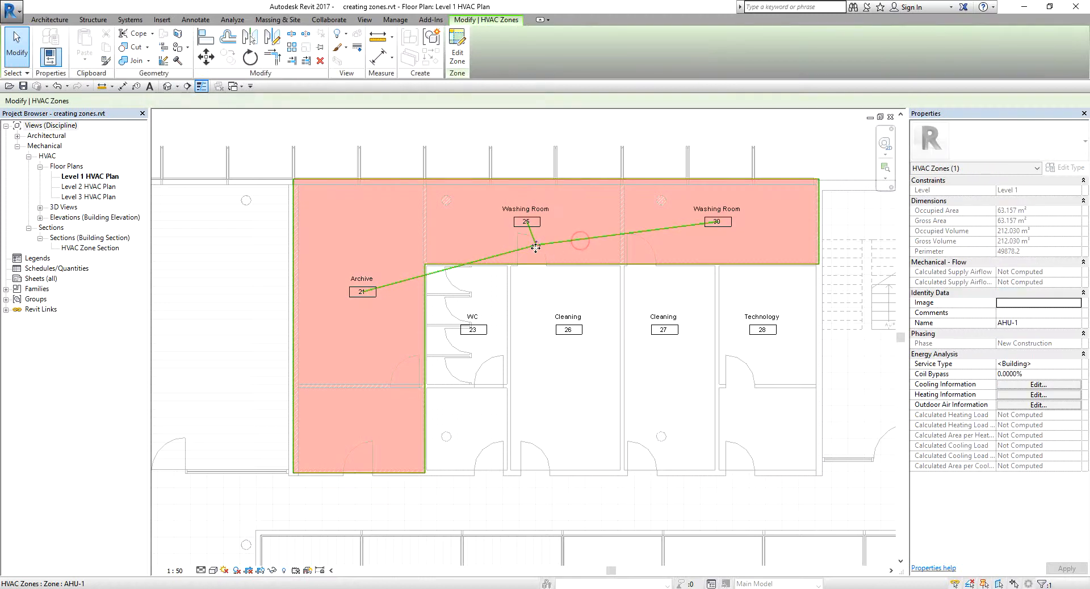
pyautogui.moveTo(536, 246); pyautogui.dragTo(478, 200)
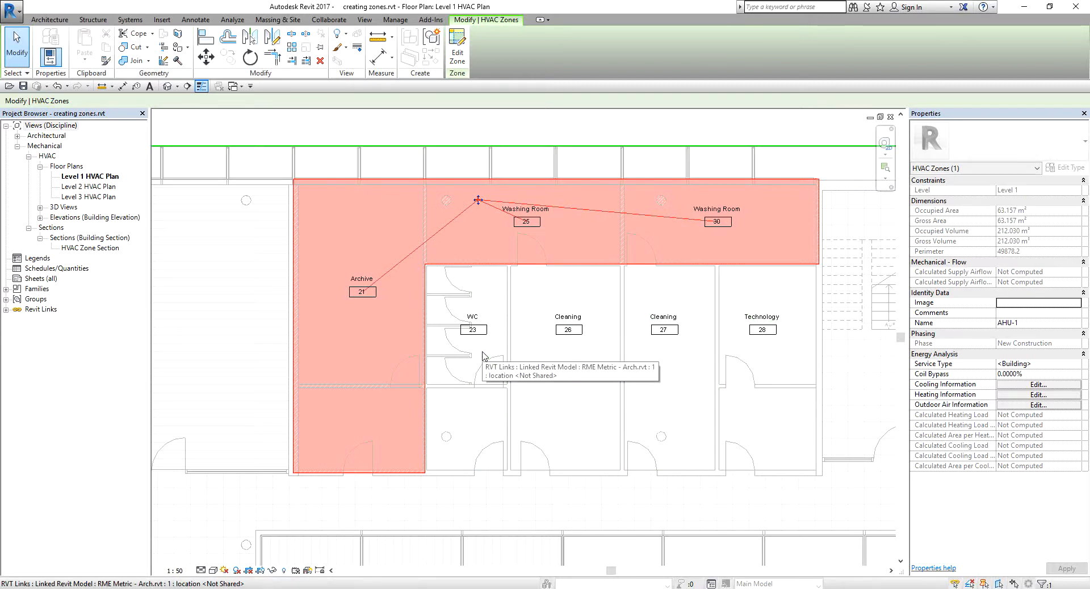
pyautogui.click(387, 126)
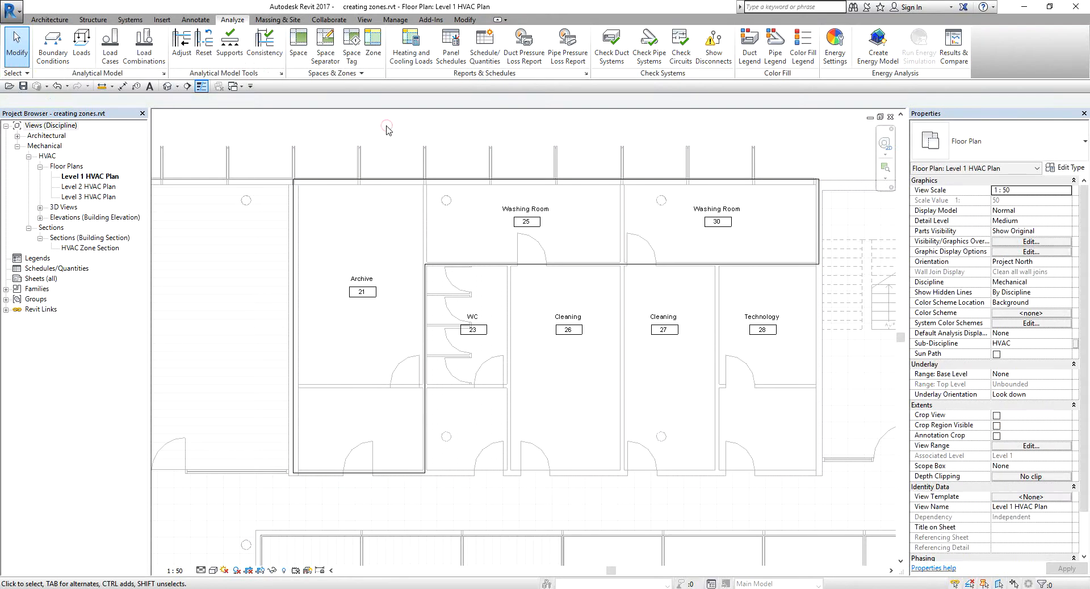
# Create a second Level 1 zone from the spaces WC 23, Cleaning 26, Cleaning 27 and Technology 28, and finish editing it
pyautogui.click(231, 23)
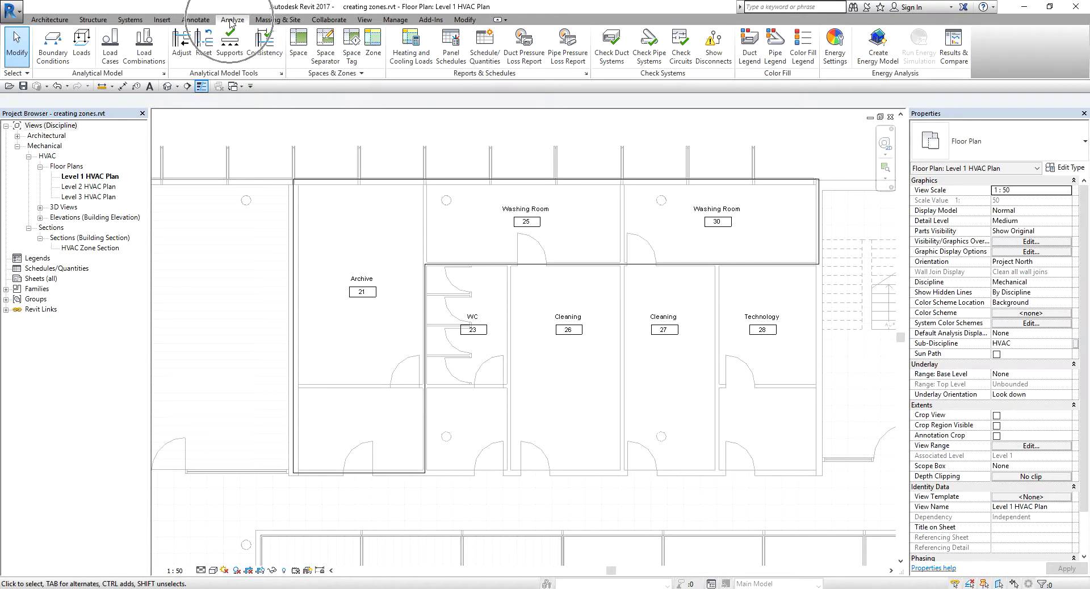
pyautogui.click(373, 44)
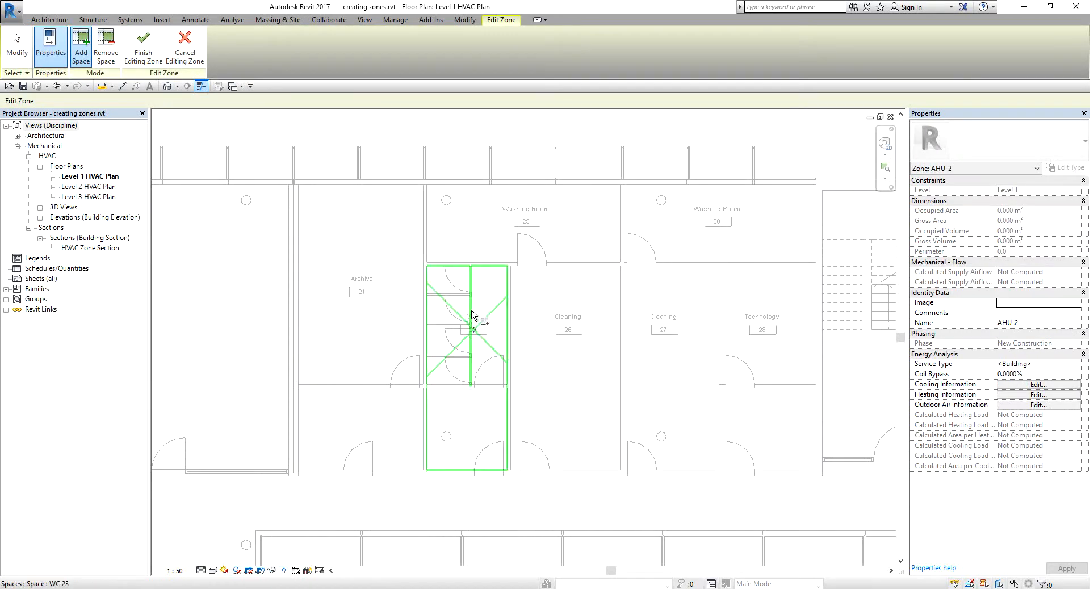
pyautogui.click(474, 332)
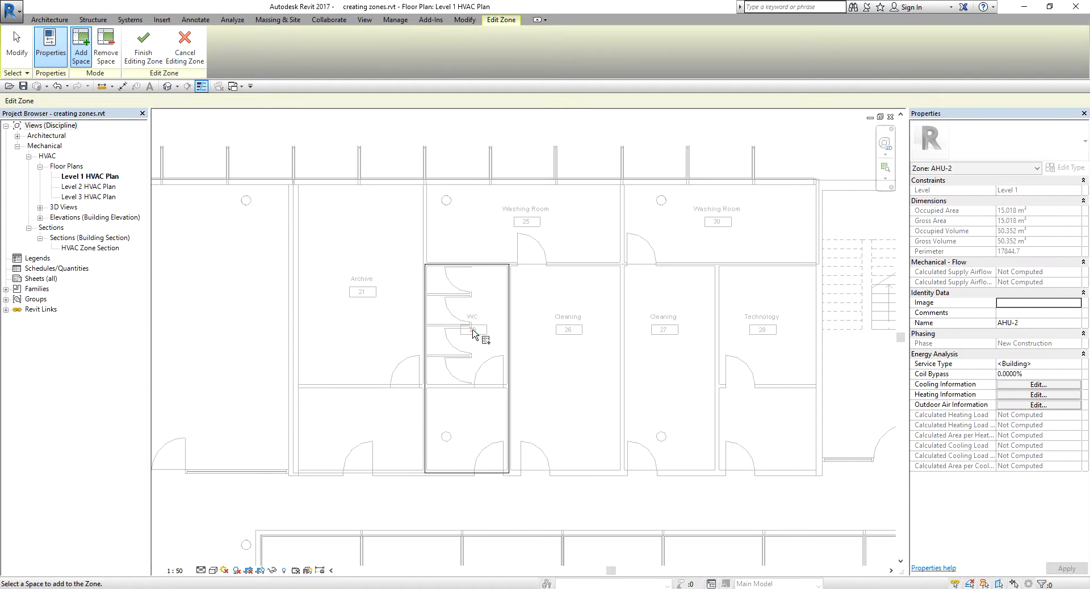
pyautogui.click(555, 346)
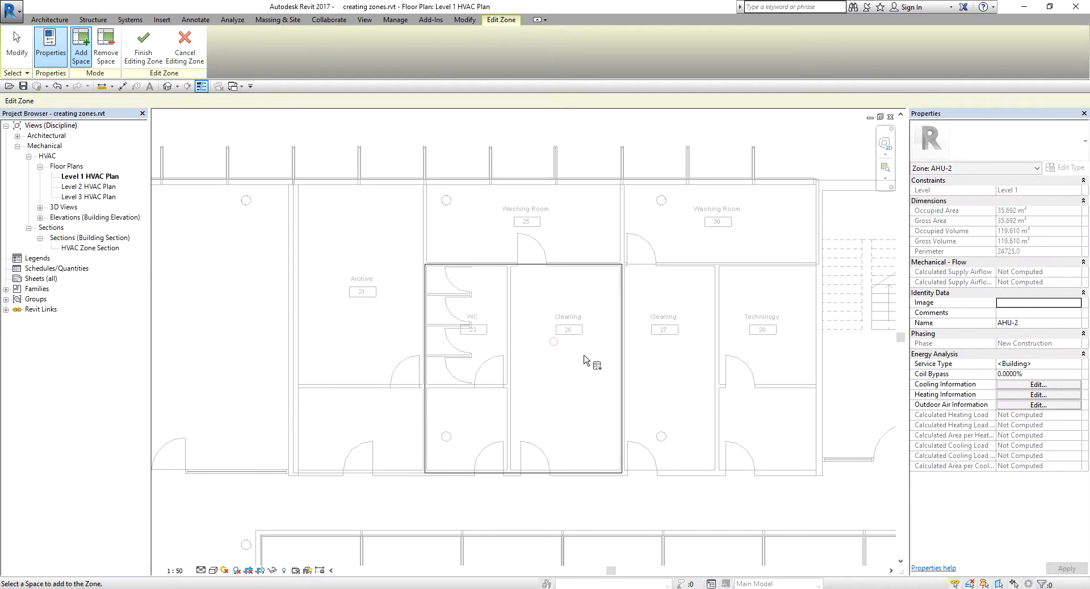
pyautogui.click(684, 352)
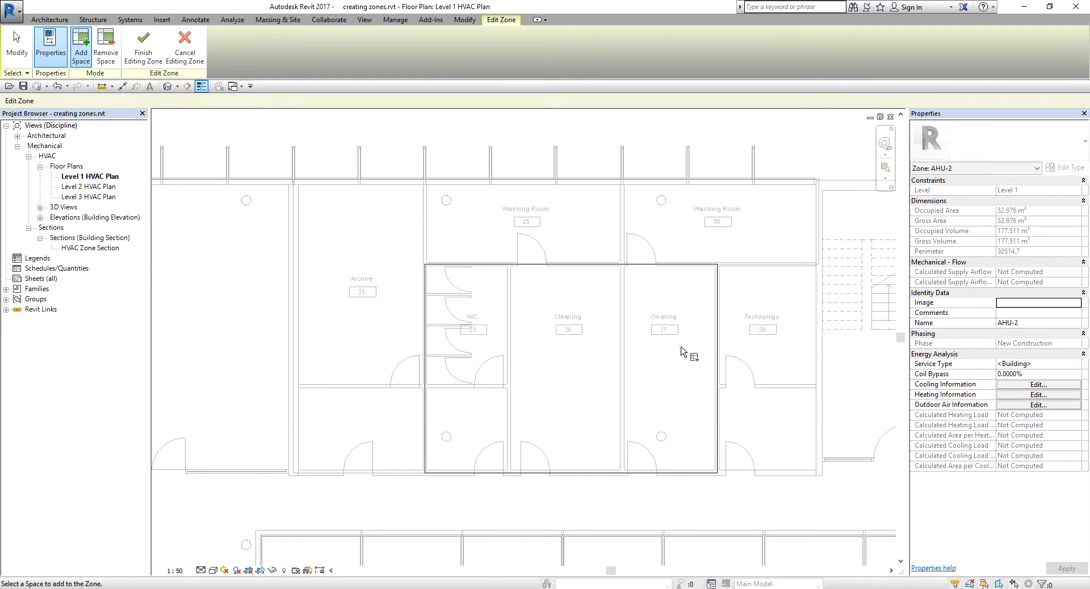
pyautogui.click(779, 351)
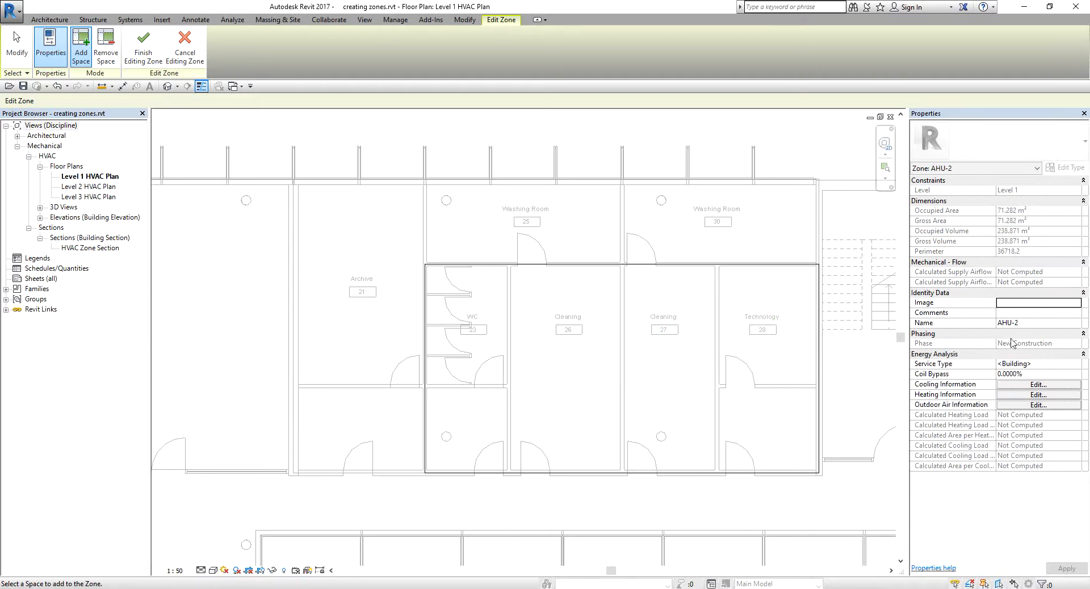
pyautogui.press('ctrl')
pyautogui.press('ctrl')
pyautogui.press('ctrl')
pyautogui.press('ctrl')
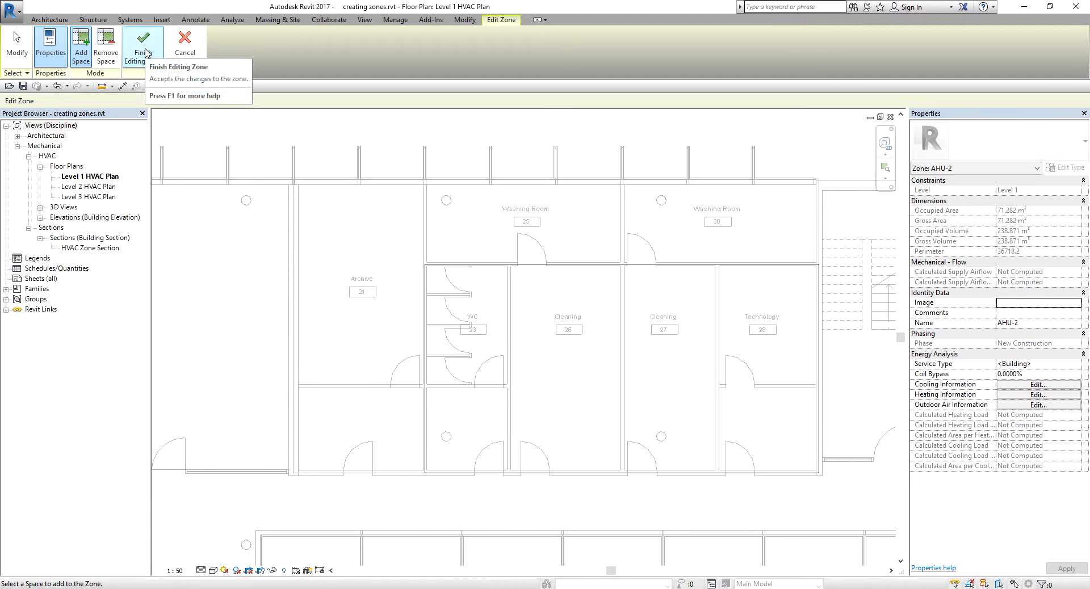
pyautogui.click(143, 50)
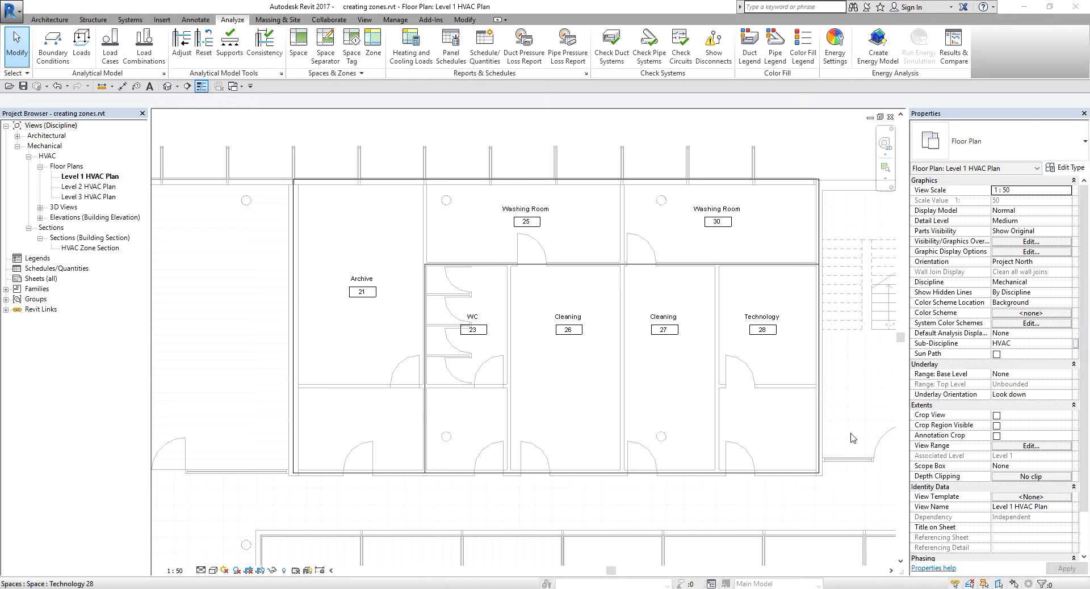
# Open the Level 2 HVAC Plan and start a new zone there
pyautogui.doubleClick(96, 187)
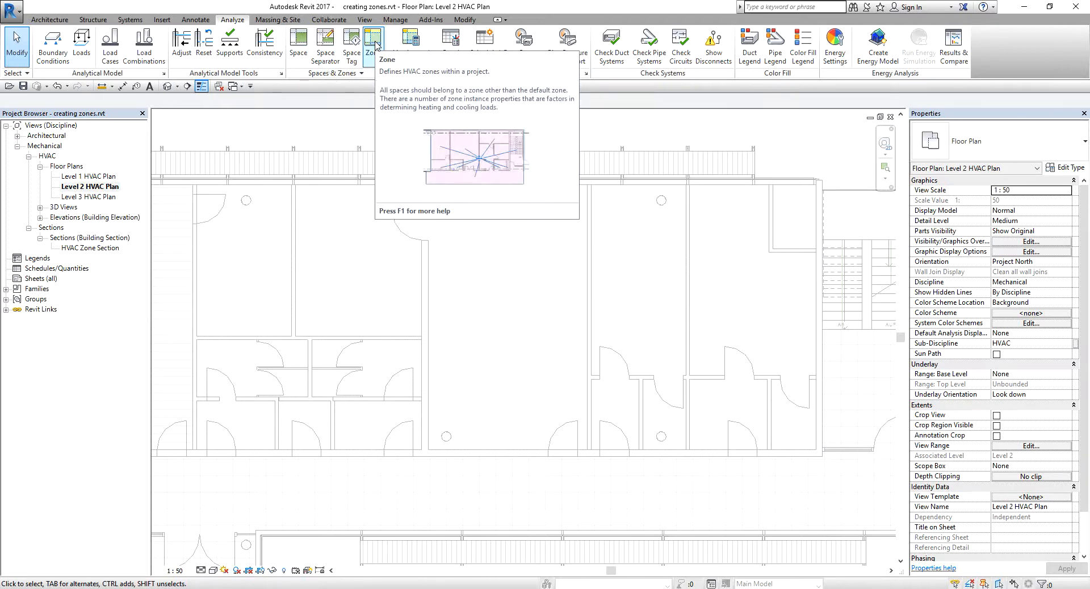
pyautogui.click(373, 46)
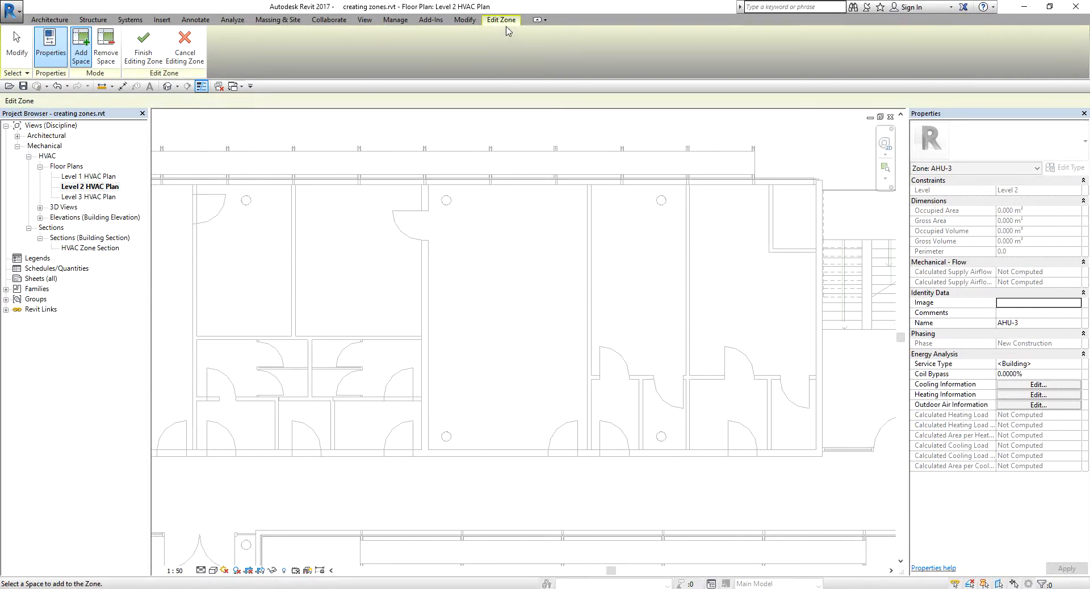
# While editing the zone, place spaces with upper limit Level 2 Plenum in the three adjoining rooms beside the stairwell
pyautogui.click(235, 21)
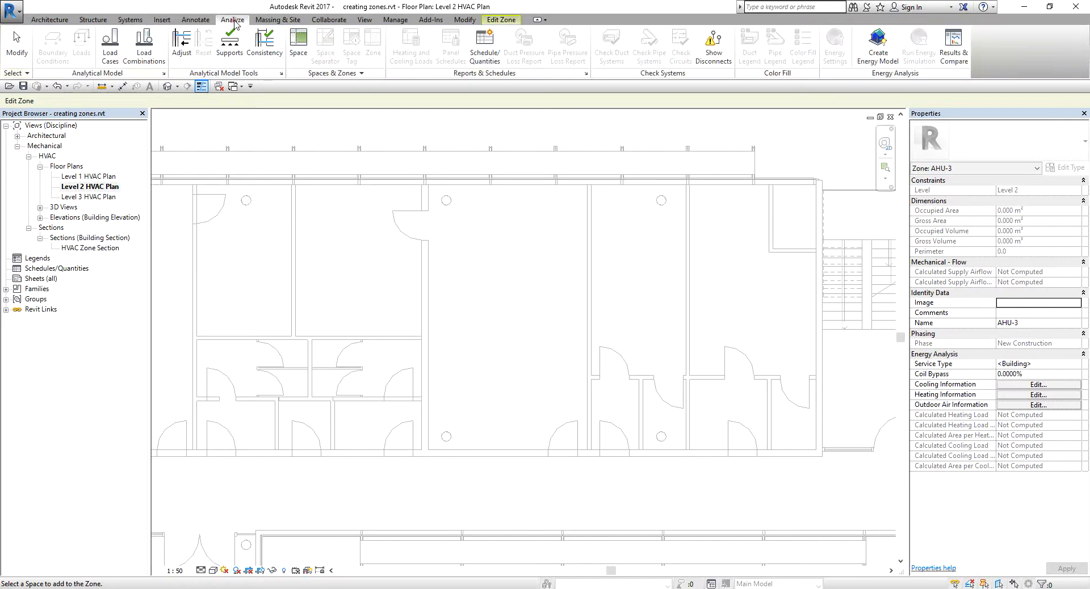
pyautogui.click(298, 46)
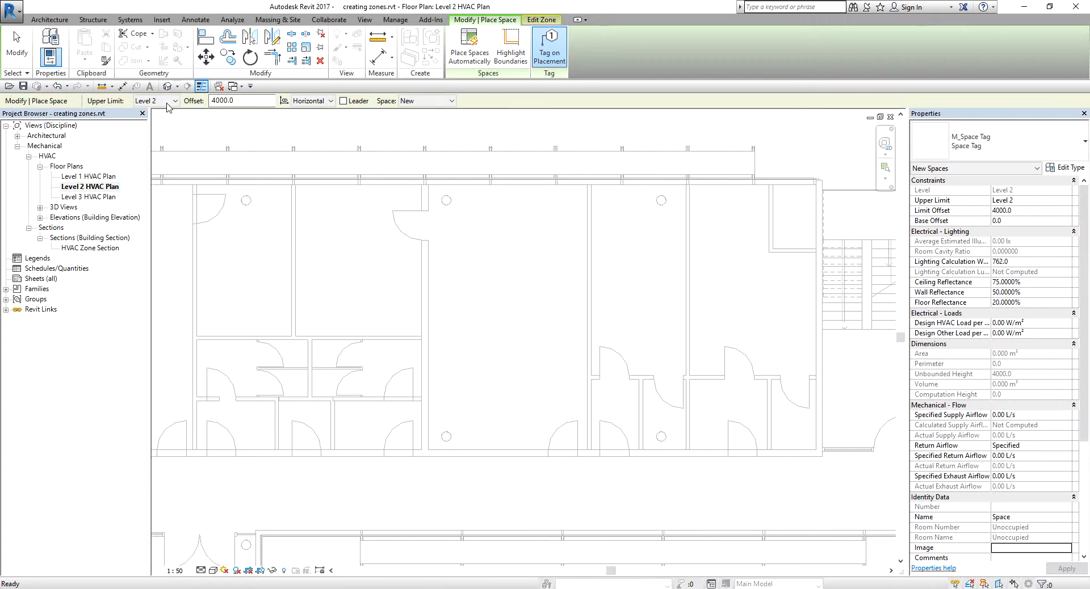
pyautogui.press('ctrl')
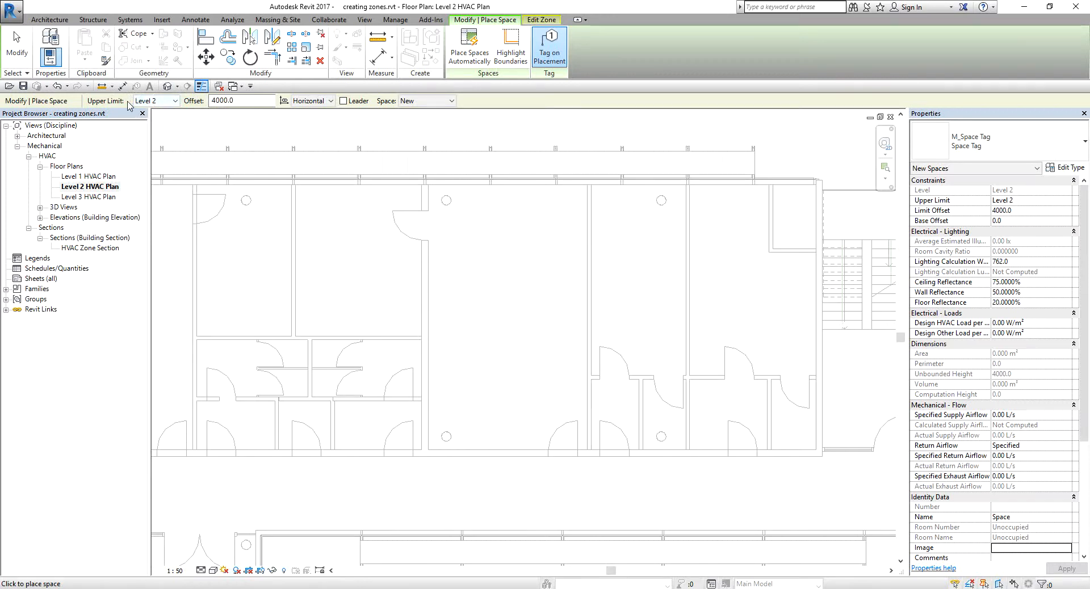
pyautogui.press('ctrl')
pyautogui.press('ctrl')
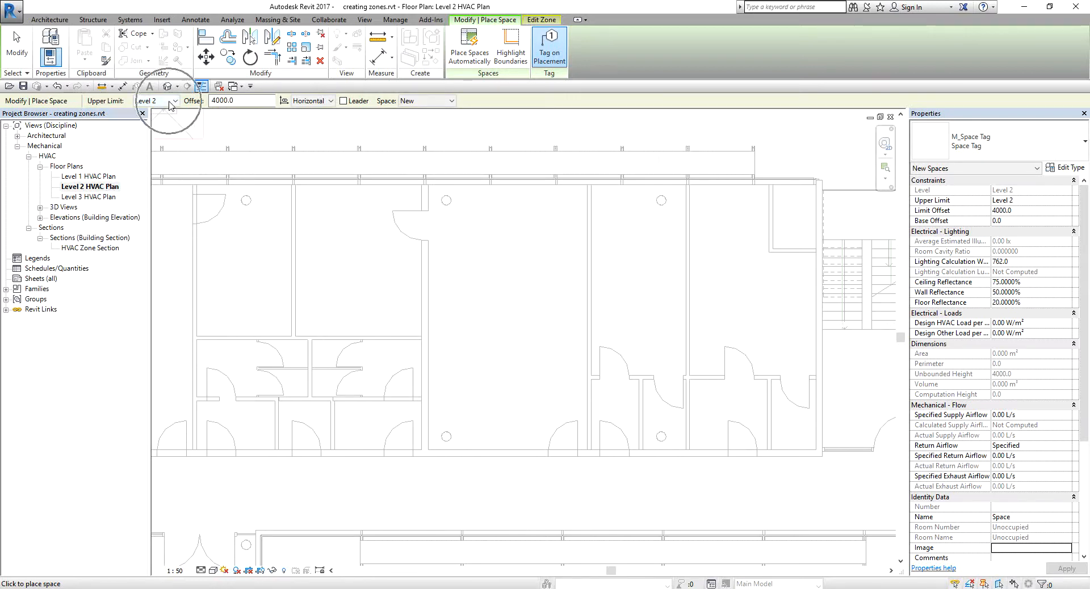
pyautogui.click(171, 101)
pyautogui.click(162, 130)
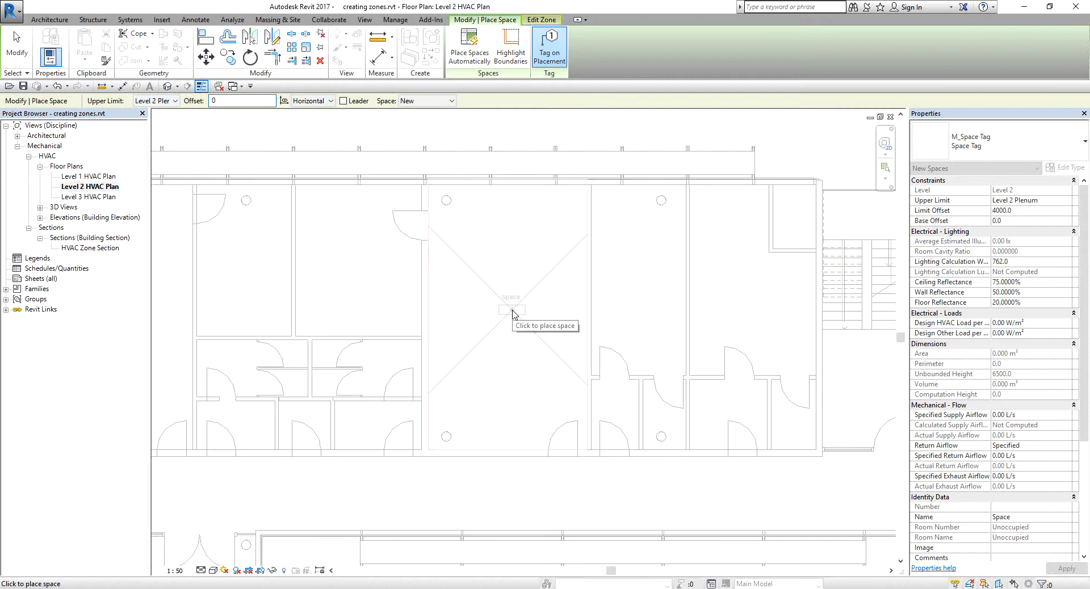
pyautogui.press('ctrl')
pyautogui.press('ctrl')
pyautogui.press('ctrl')
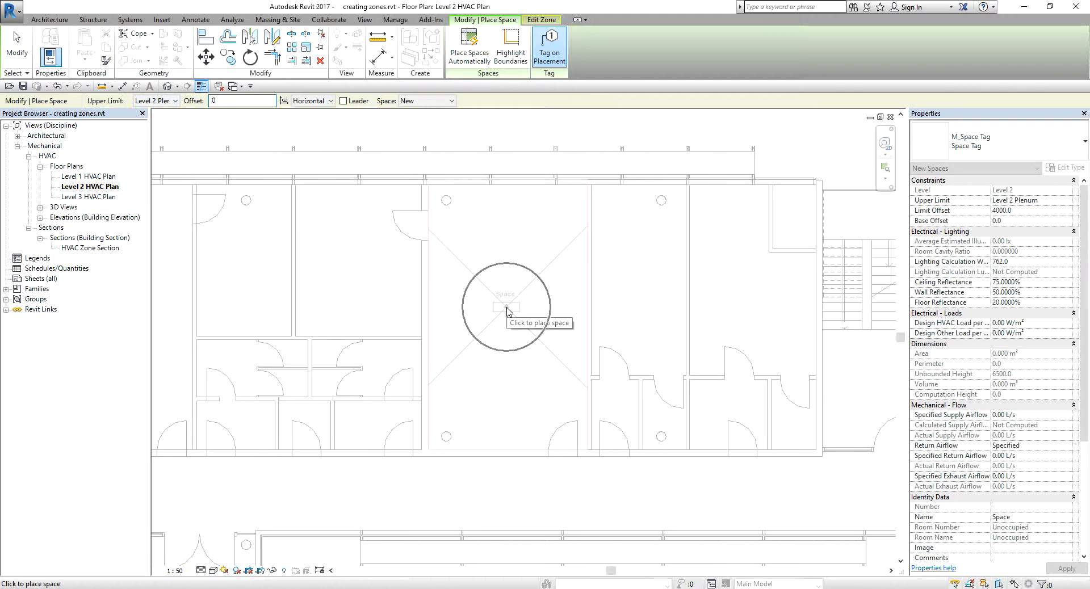
pyautogui.click(507, 309)
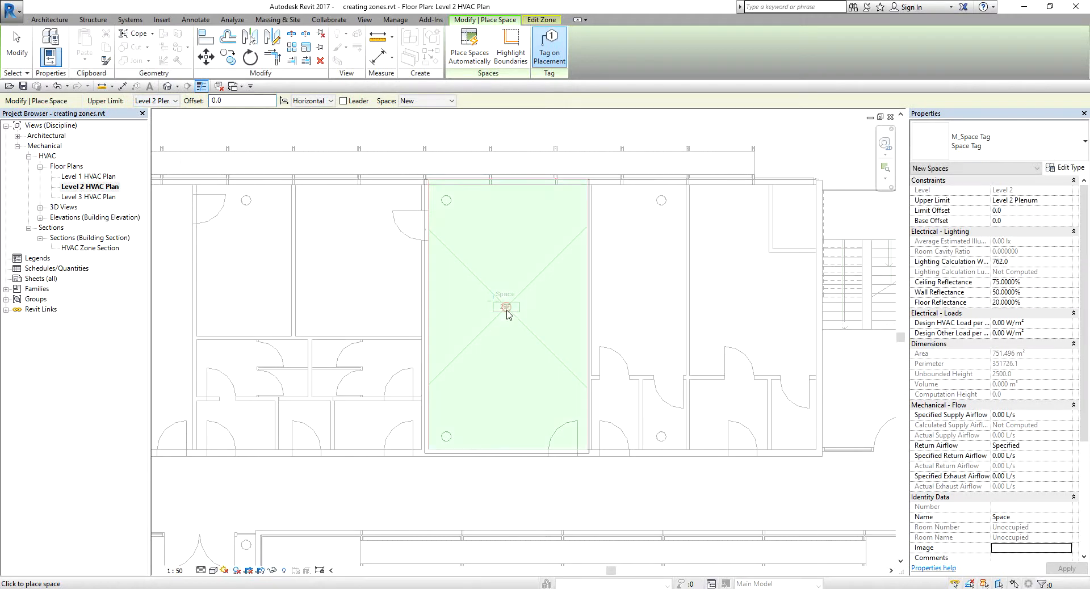
pyautogui.click(638, 308)
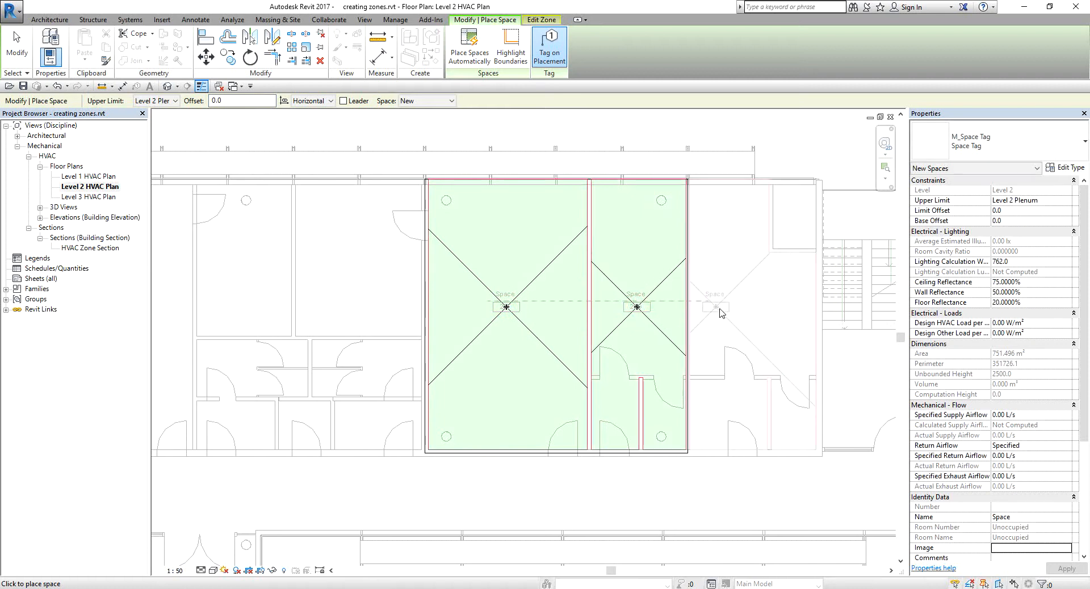
pyautogui.click(738, 309)
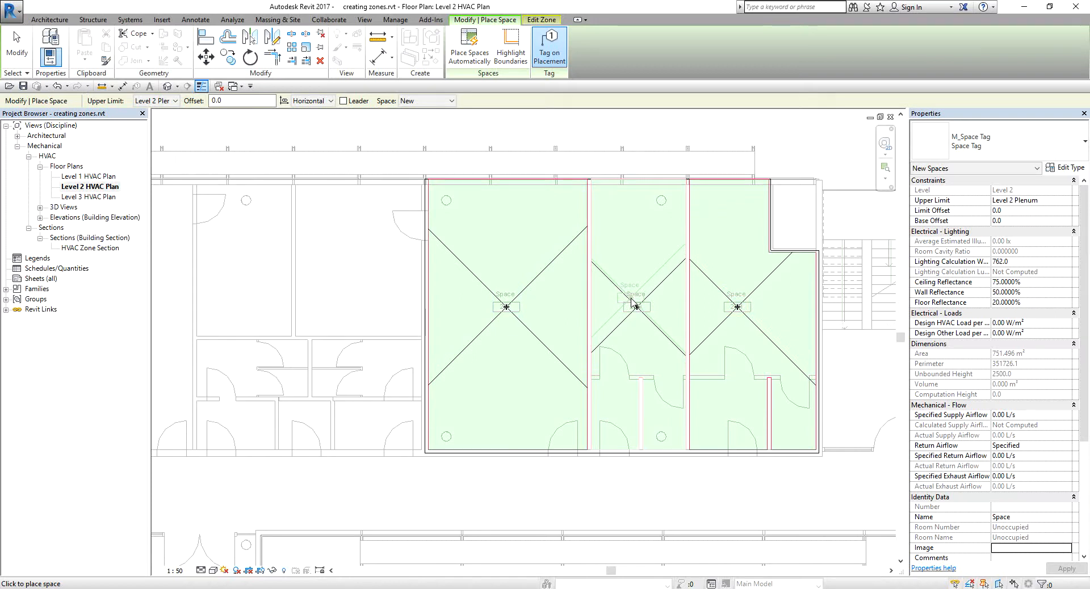
# Finish editing the Level 2 zone and move its centre marker up, above the space tags and just beside the wall between 25F and 25G
pyautogui.click(541, 21)
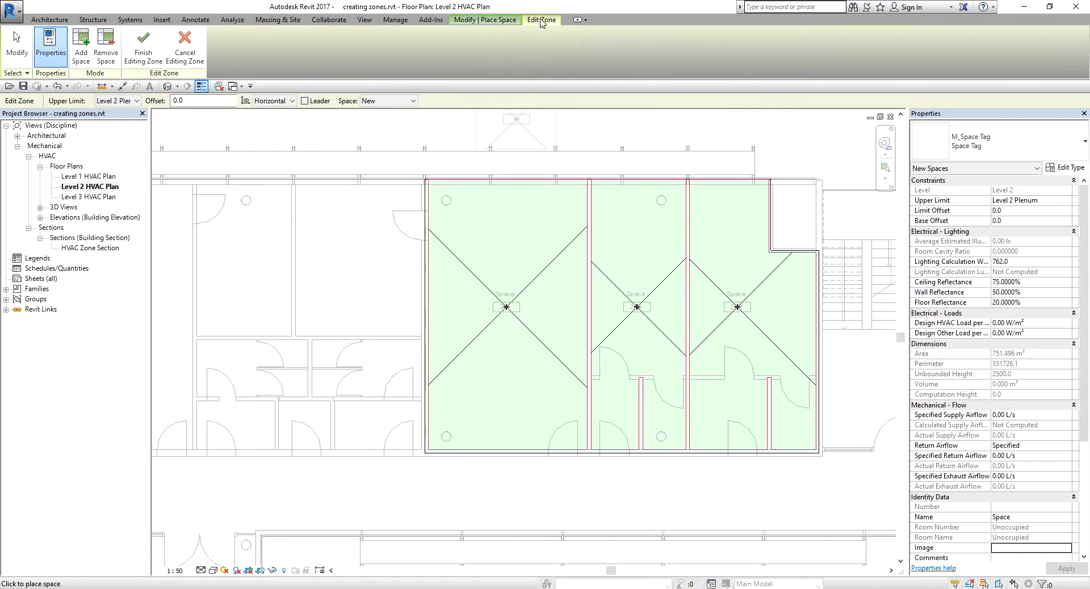
pyautogui.click(144, 47)
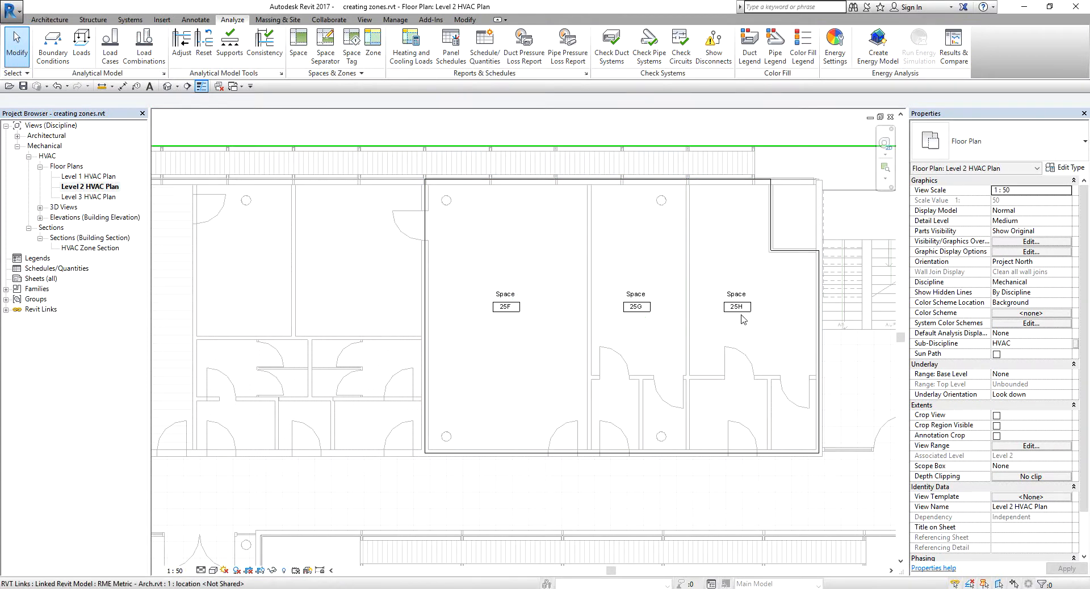
pyautogui.click(572, 309)
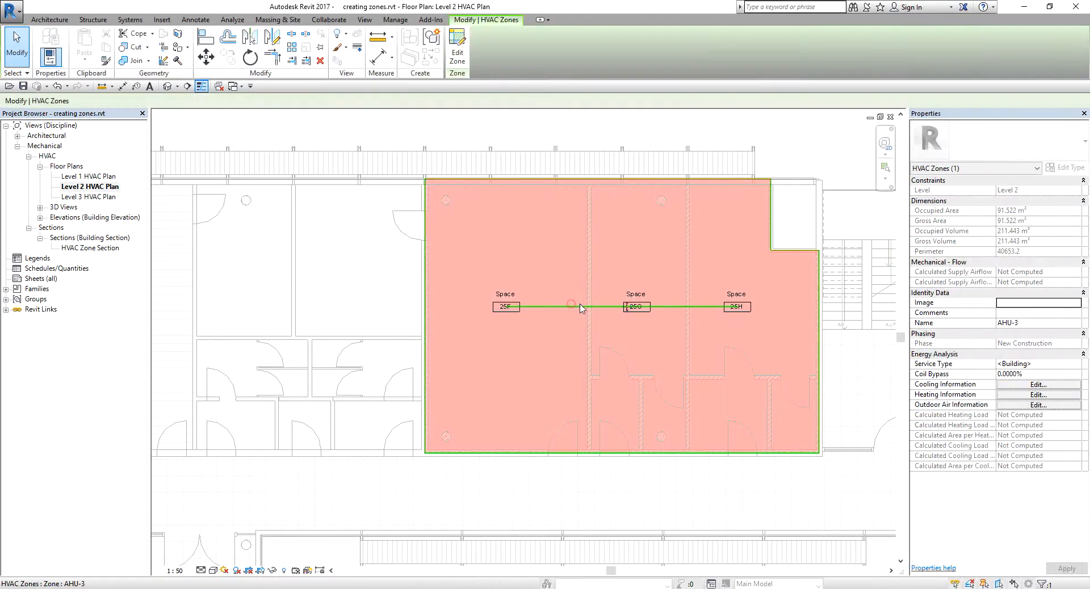
pyautogui.moveTo(572, 308); pyautogui.dragTo(559, 207)
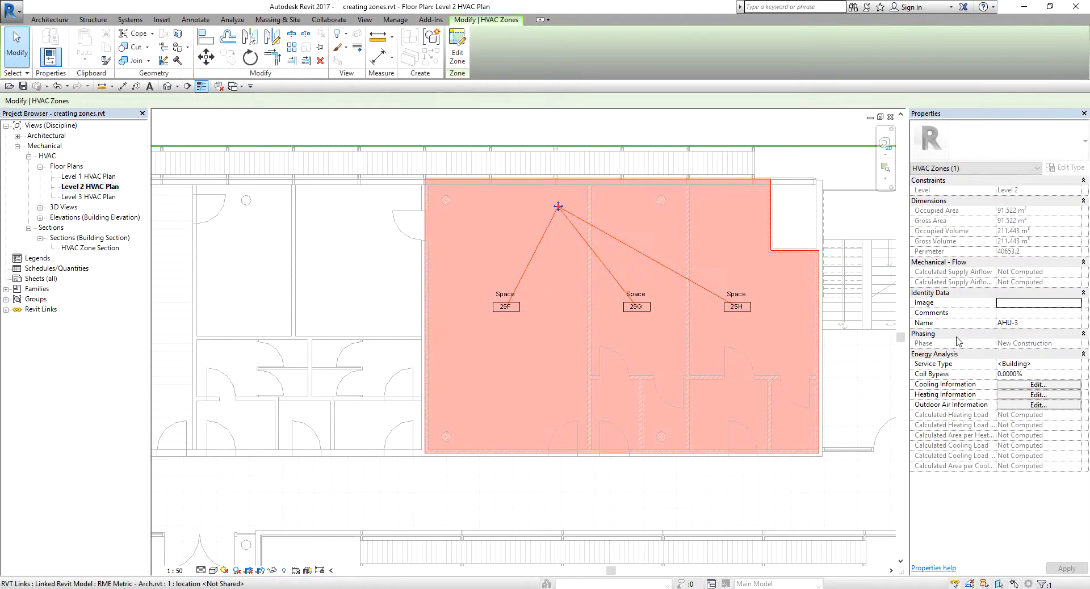
pyautogui.click(1035, 328)
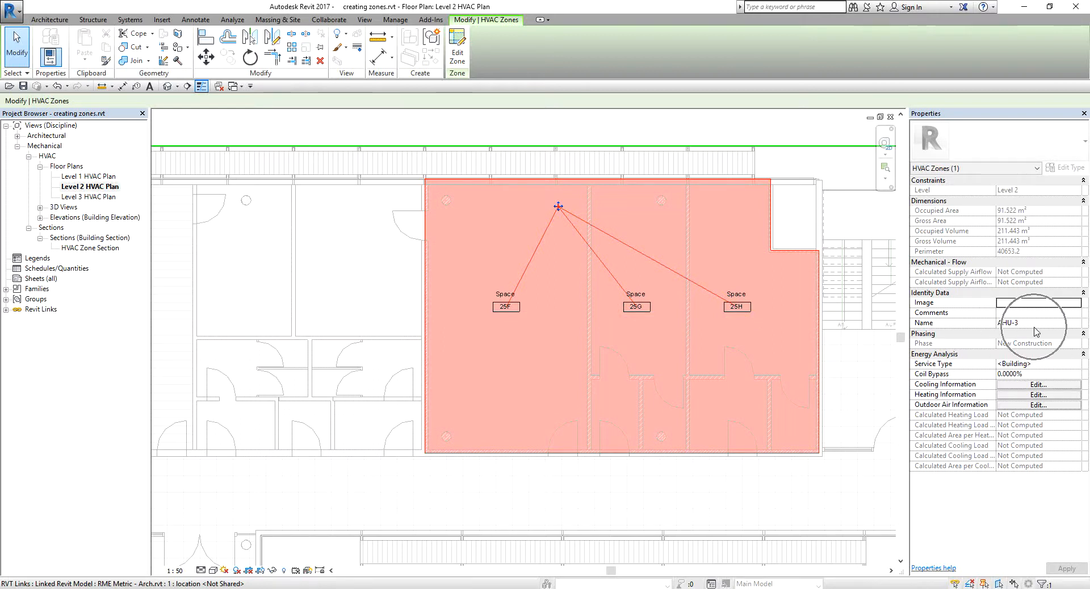
pyautogui.click(696, 125)
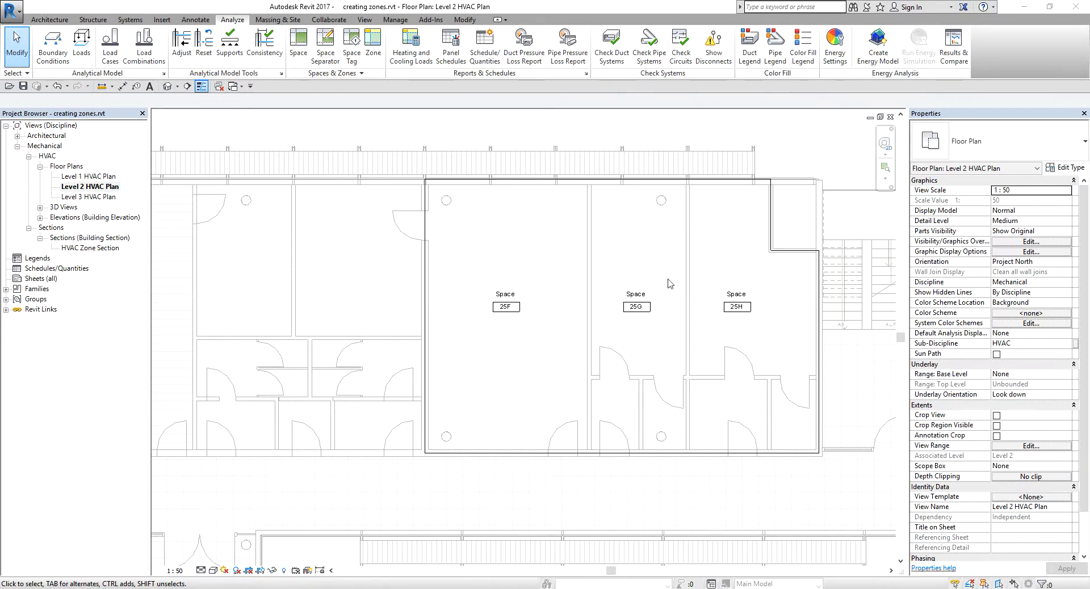
# Open the HVAC Zone Section view and bring the building section into view
pyautogui.scroll(-2, 542, 306)
pyautogui.moveTo(582, 310); pyautogui.dragTo(516, 288, button='middle')
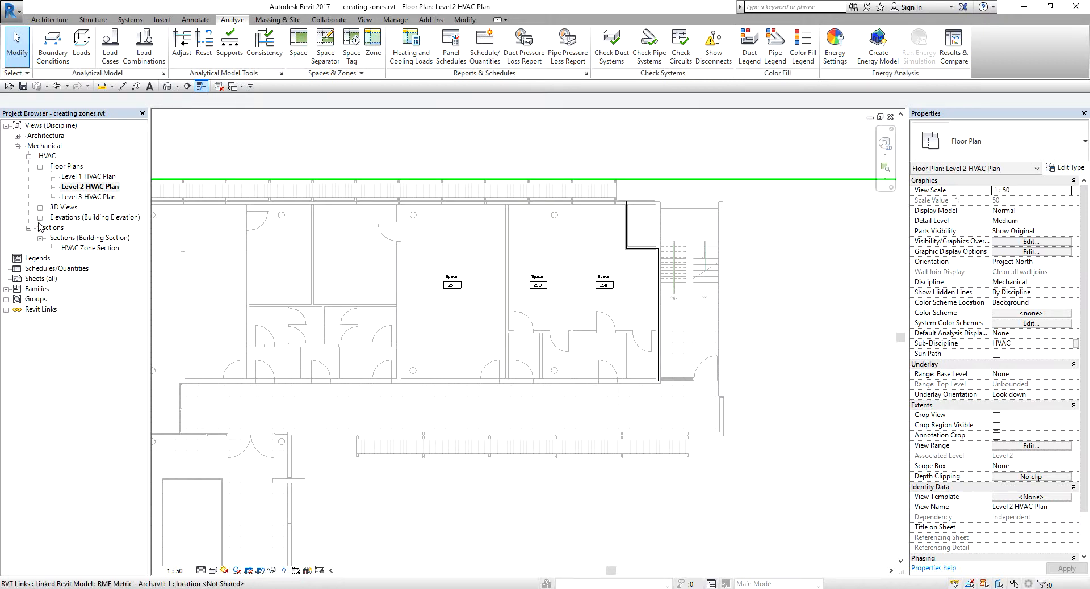
pyautogui.click(98, 252)
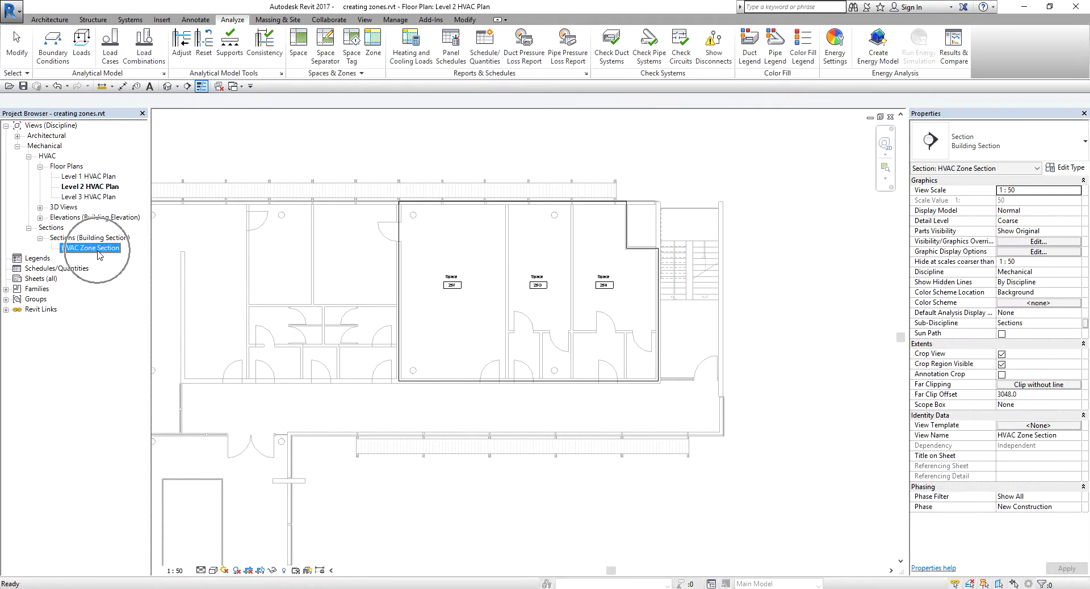
pyautogui.doubleClick(98, 252)
pyautogui.moveTo(720, 407); pyautogui.dragTo(676, 375, button='middle')
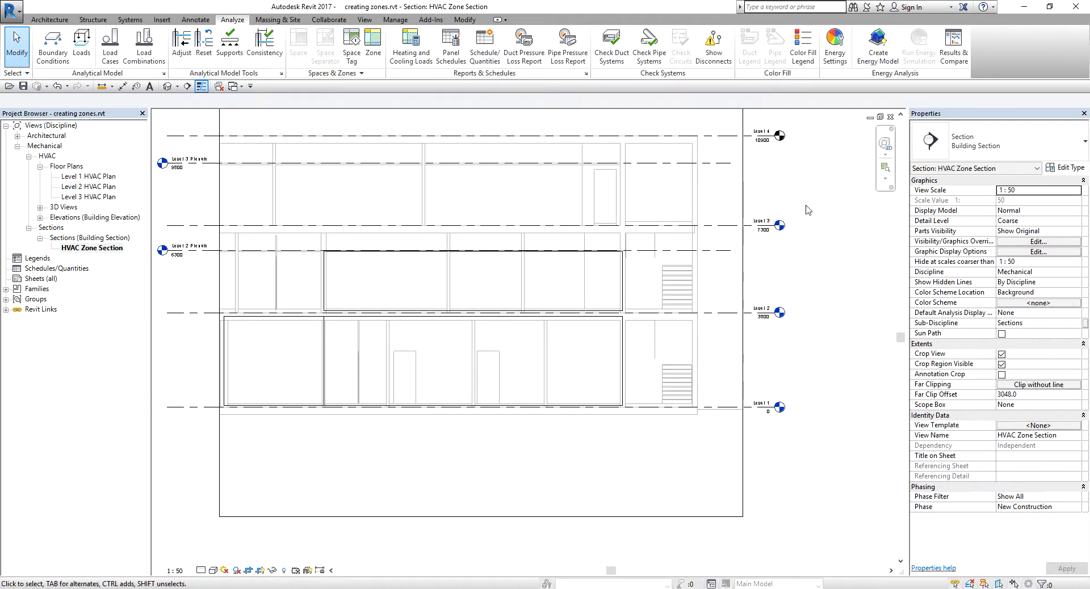
# Place a color fill legend outside the section beside the Level 4 marker, using space type HVAC Zones and color scheme Schema 1
pyautogui.click(799, 60)
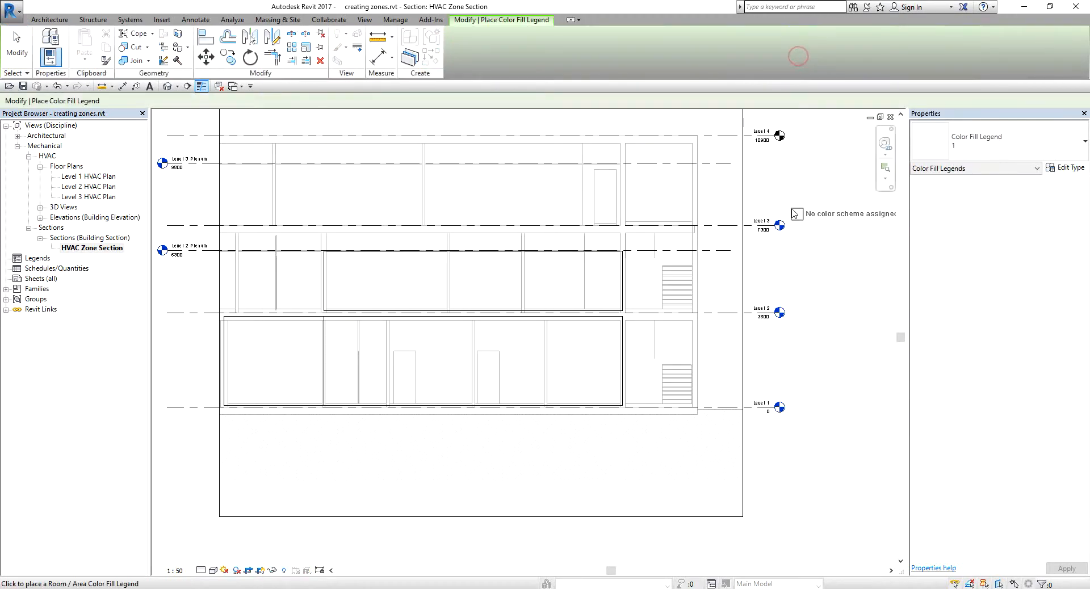
pyautogui.moveTo(789, 211); pyautogui.dragTo(657, 273, button='middle')
pyautogui.press('ctrl')
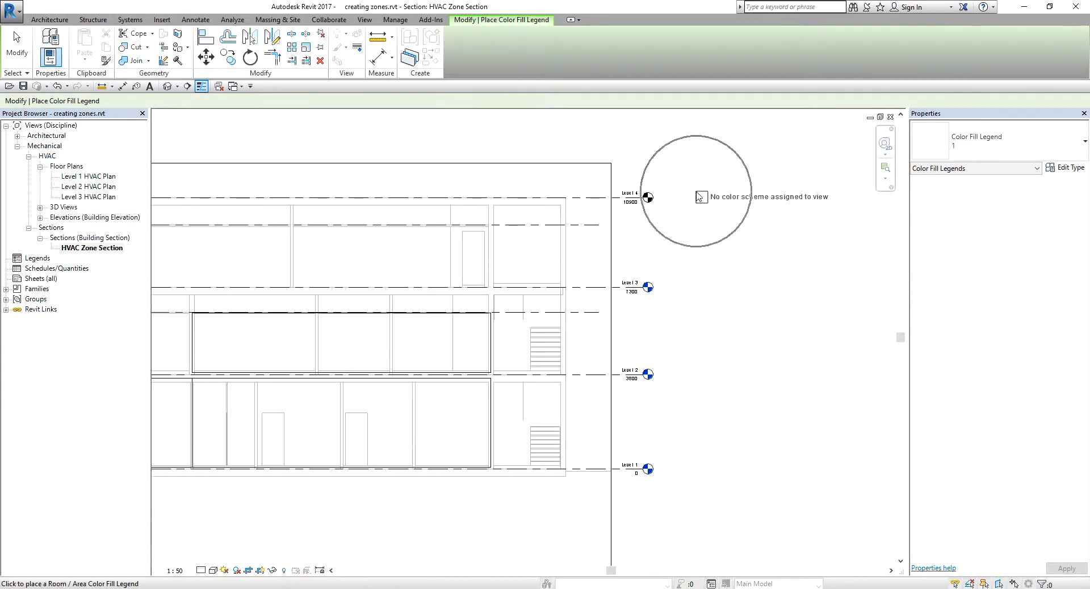
pyautogui.click(699, 196)
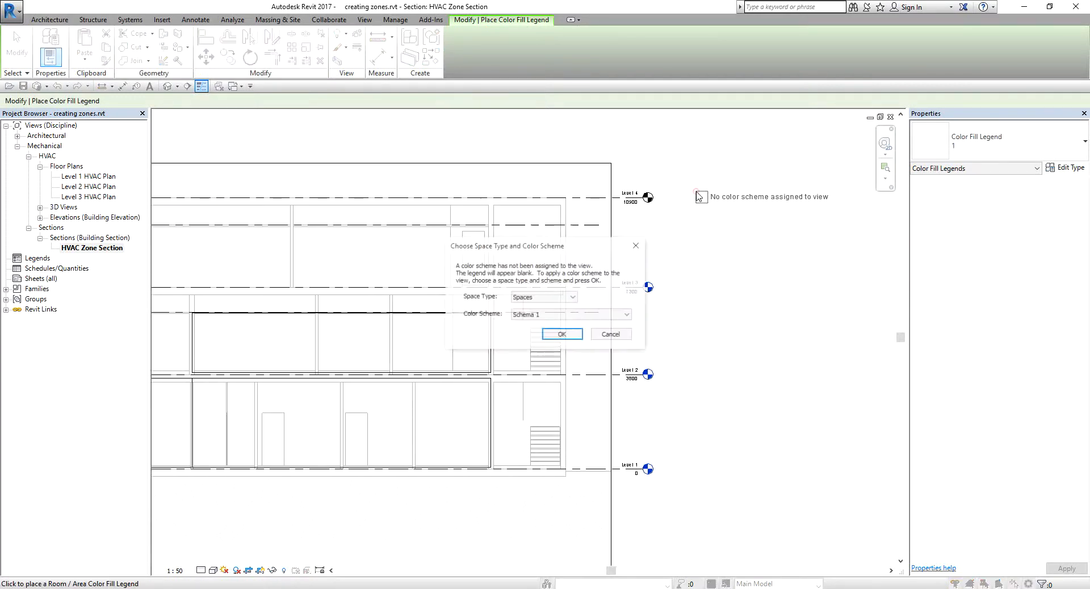
pyautogui.click(547, 302)
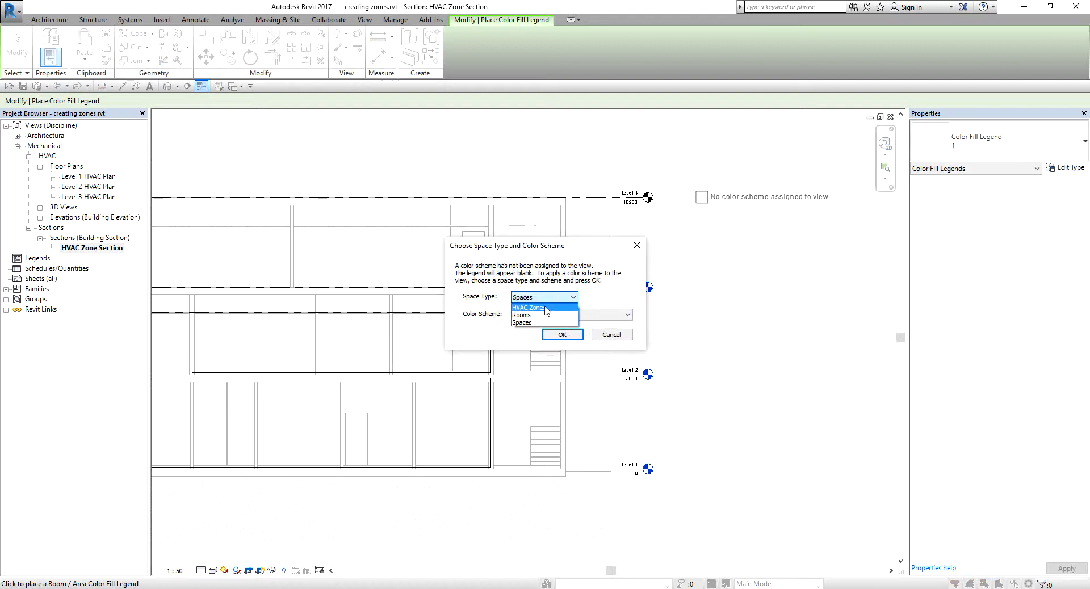
pyautogui.press('ctrl')
pyautogui.press('ctrl')
pyautogui.press('ctrl')
pyautogui.press('ctrl')
pyautogui.click(544, 309)
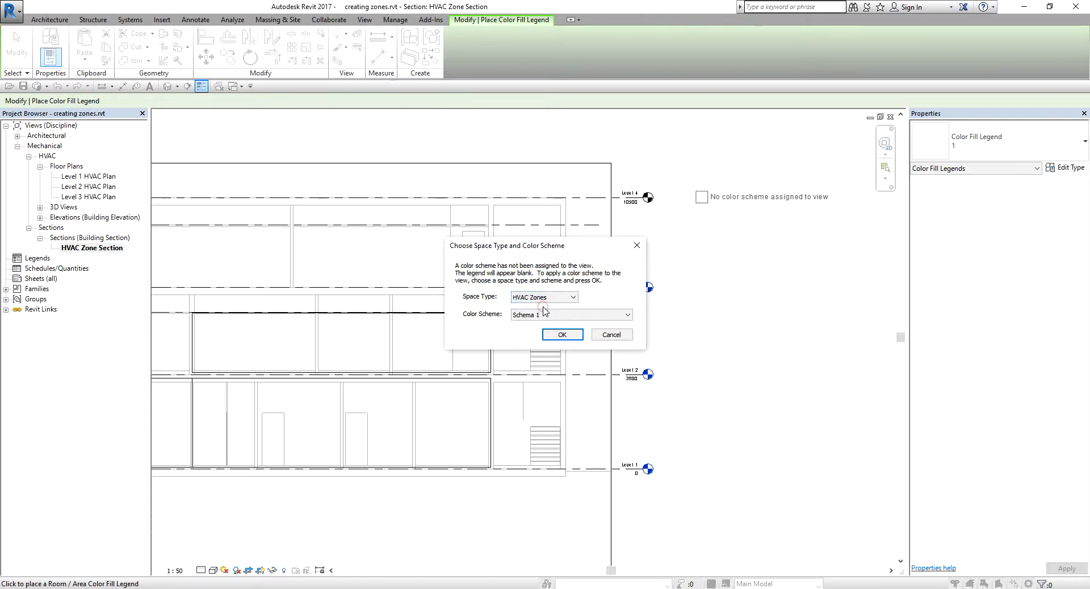
pyautogui.press('ctrl')
pyautogui.click(562, 335)
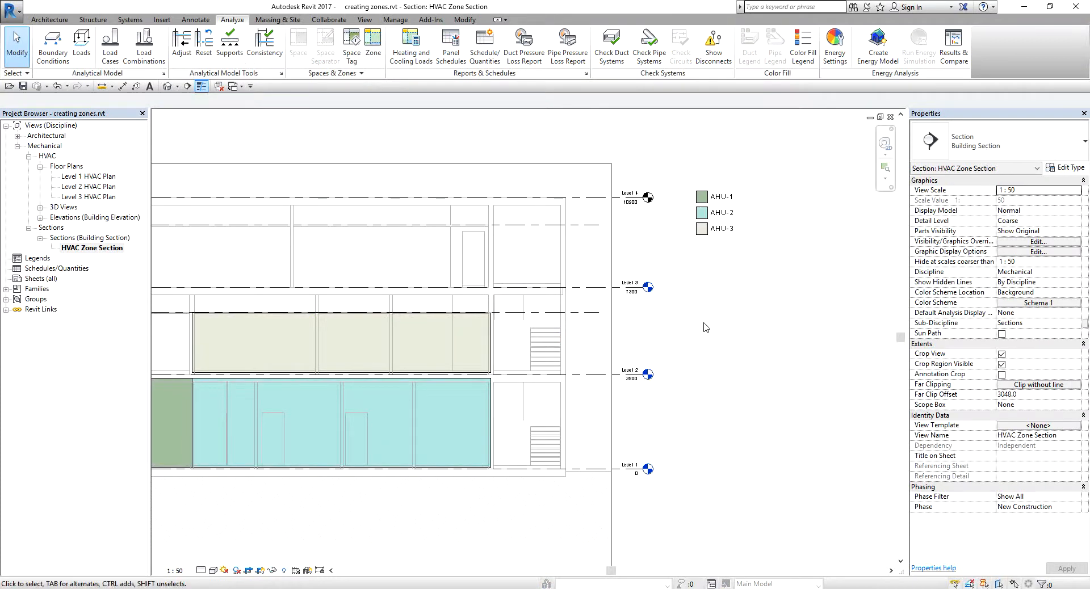
# Move the color fill legend down so it sits beside the Level 3 marker, outside the section's crop boundary
pyautogui.moveTo(740, 390); pyautogui.dragTo(828, 348, button='middle')
pyautogui.click(799, 166)
pyautogui.moveTo(799, 166); pyautogui.dragTo(771, 255)
pyautogui.click(840, 392)
pyautogui.scroll(-2, 827, 390)
pyautogui.moveTo(826, 389); pyautogui.dragTo(756, 338, button='middle')
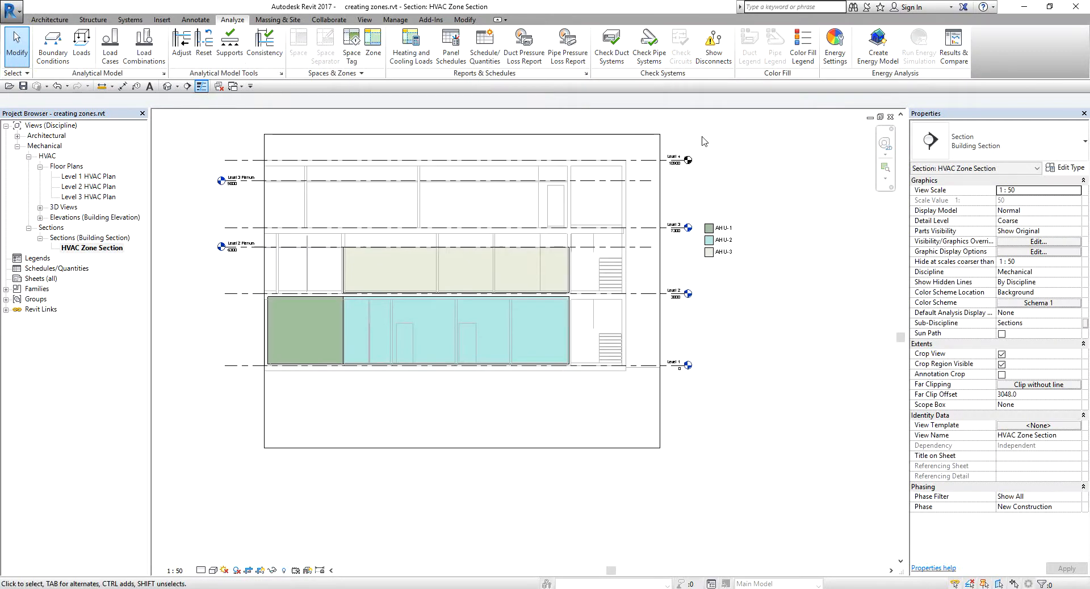
pyautogui.scroll(2, 723, 304)
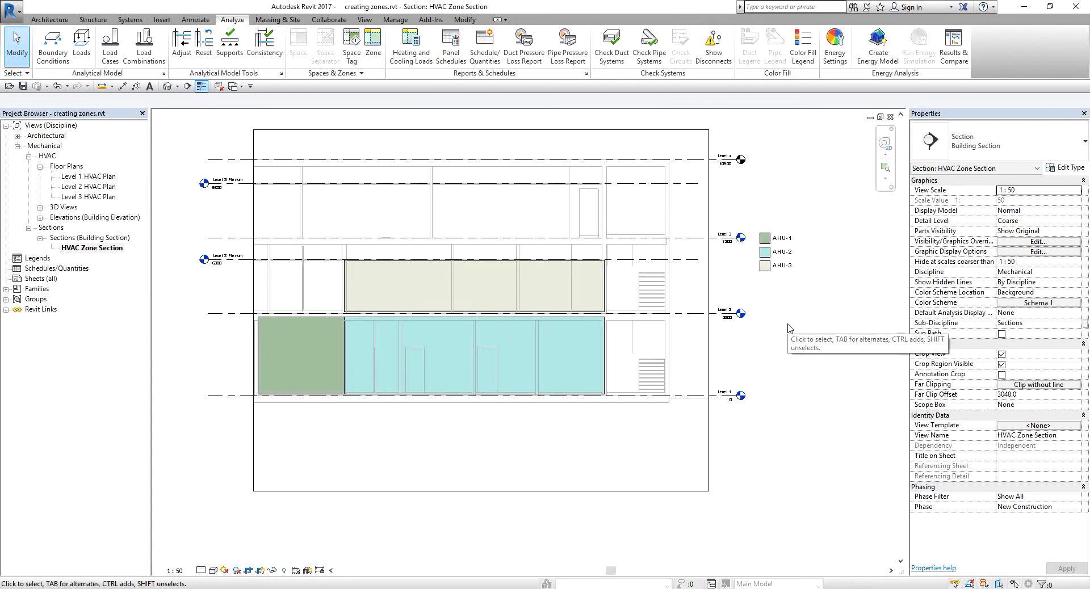
# Edit the color scheme of the placed legend and set the AHU-1 zone's color to Blue
pyautogui.click(783, 240)
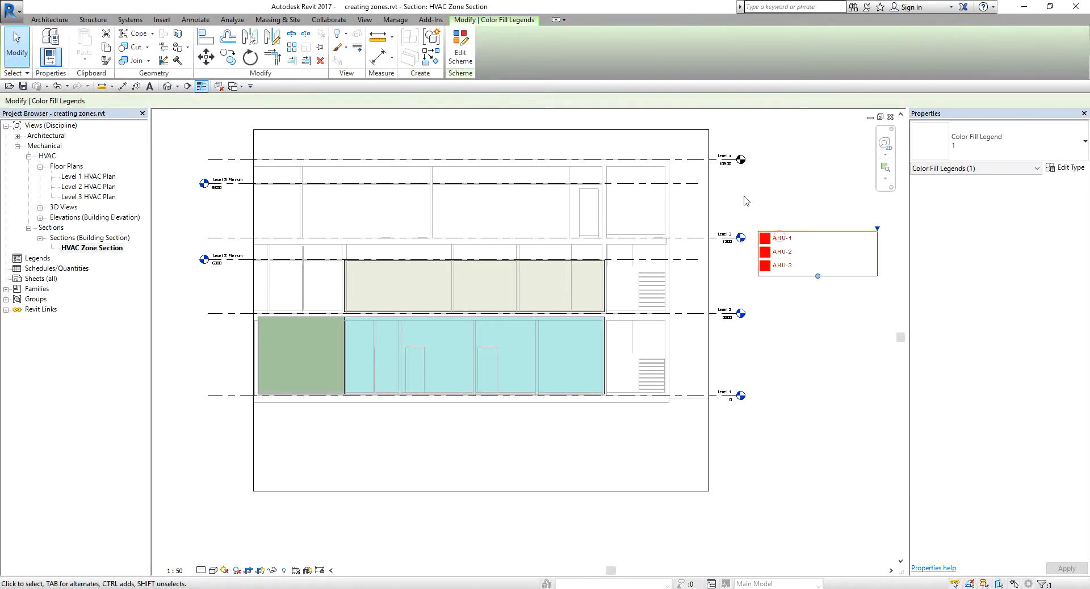
pyautogui.click(465, 54)
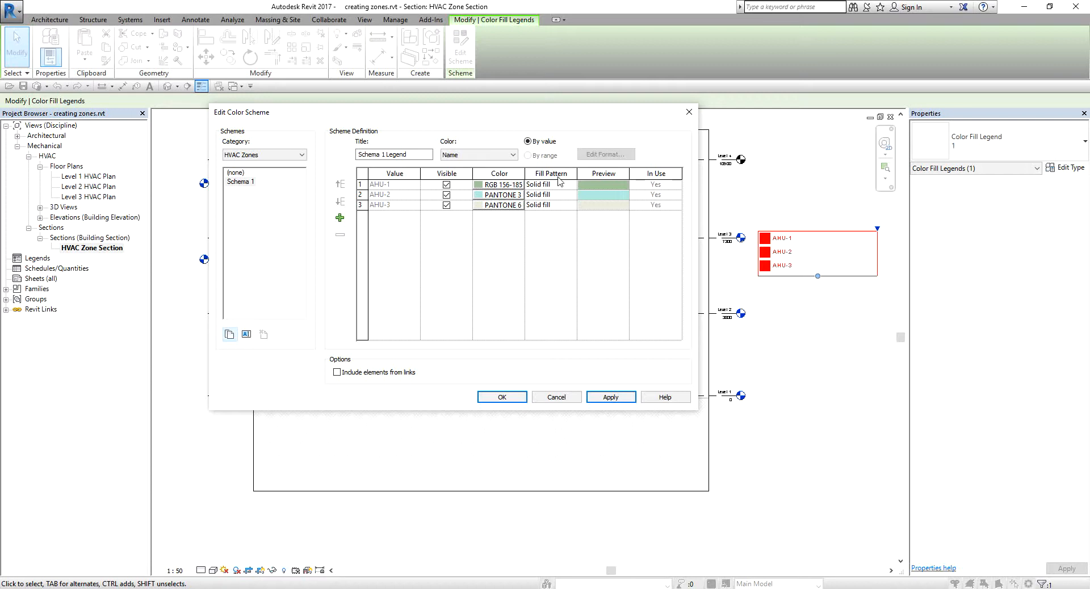
pyautogui.click(502, 186)
pyautogui.click(408, 272)
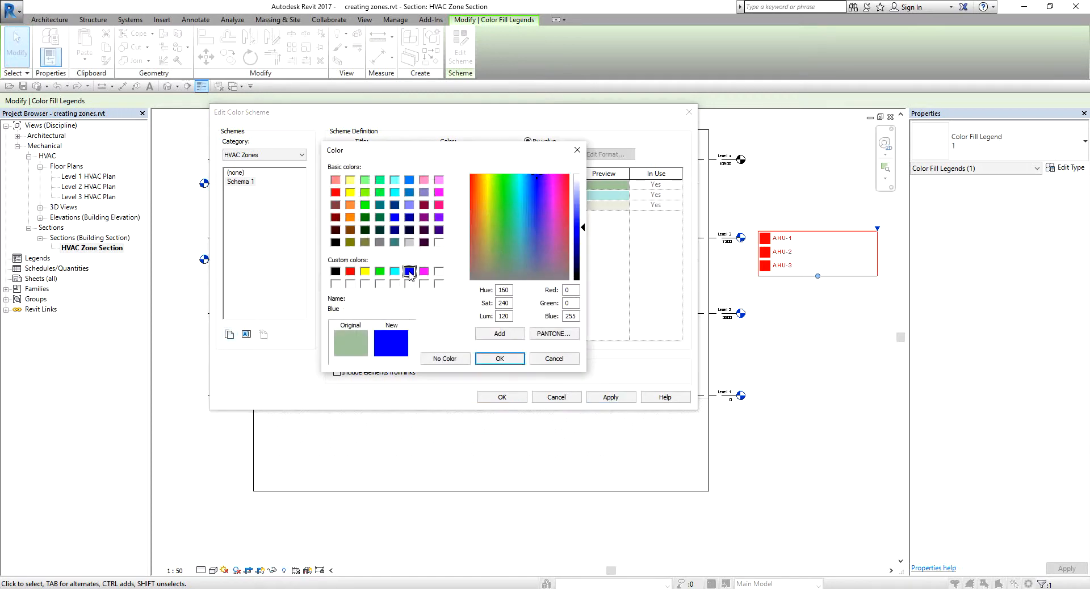
pyautogui.click(499, 358)
# Set the AHU-2 zone's color to Red and AHU-3's to Yellow, and accept the edited color scheme
pyautogui.click(504, 199)
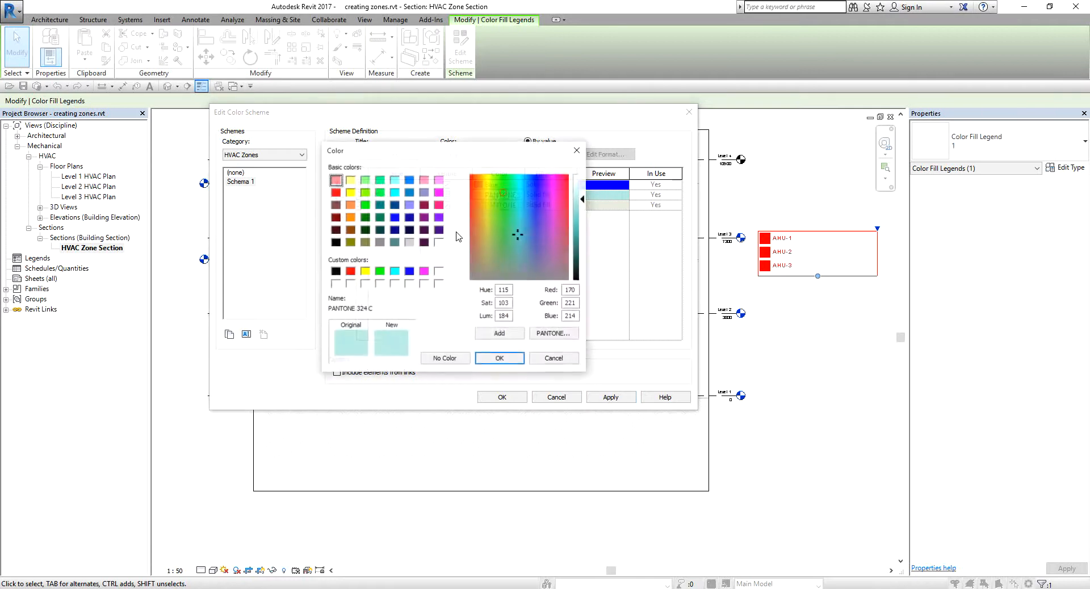
pyautogui.click(351, 272)
pyautogui.click(500, 358)
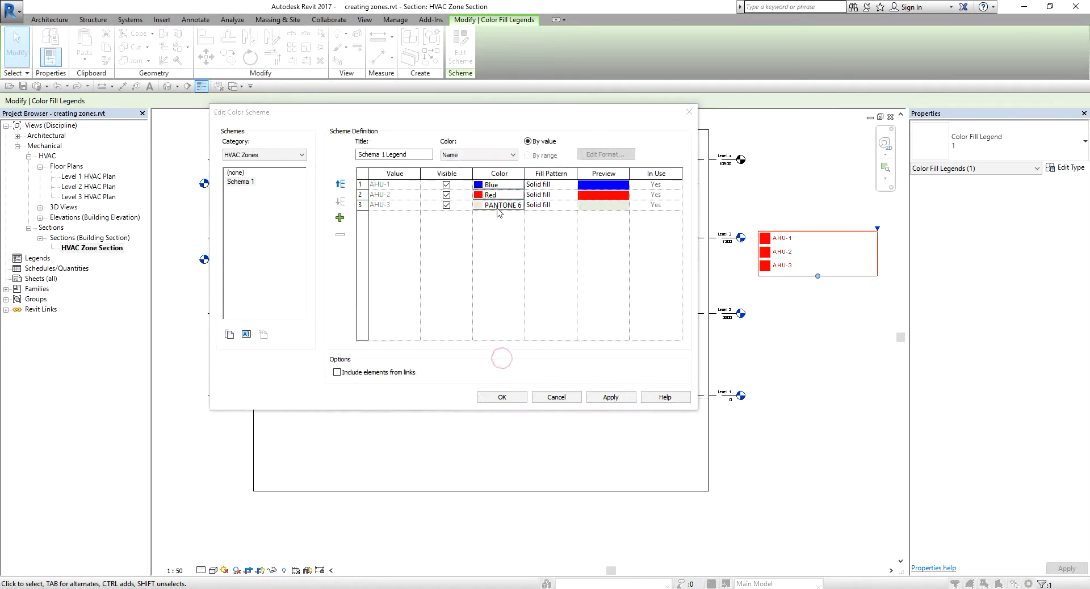
pyautogui.click(492, 206)
pyautogui.click(365, 271)
pyautogui.click(500, 358)
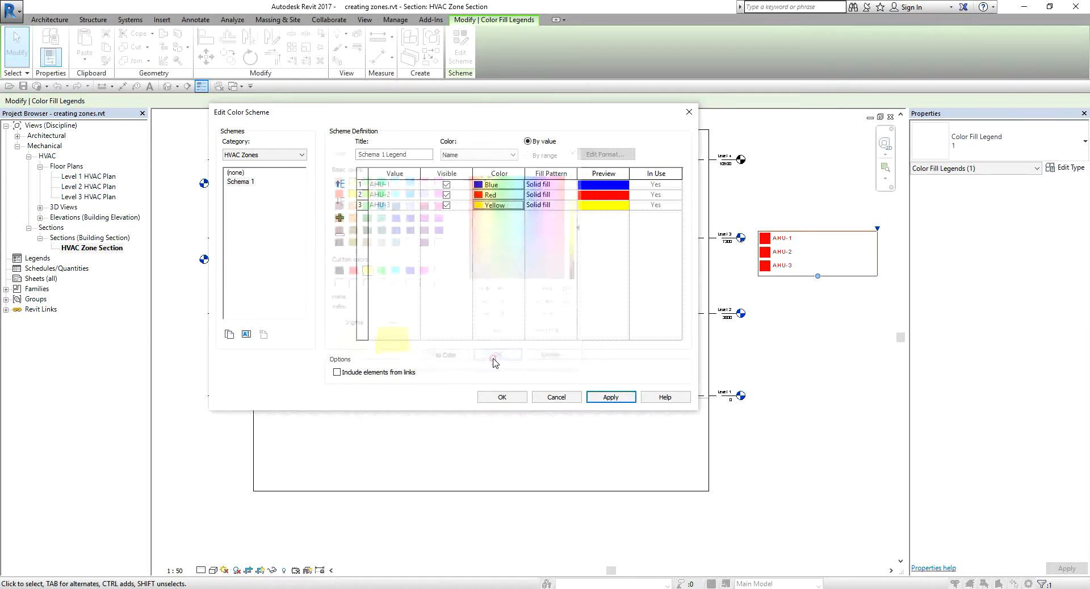
pyautogui.click(503, 399)
pyautogui.click(751, 367)
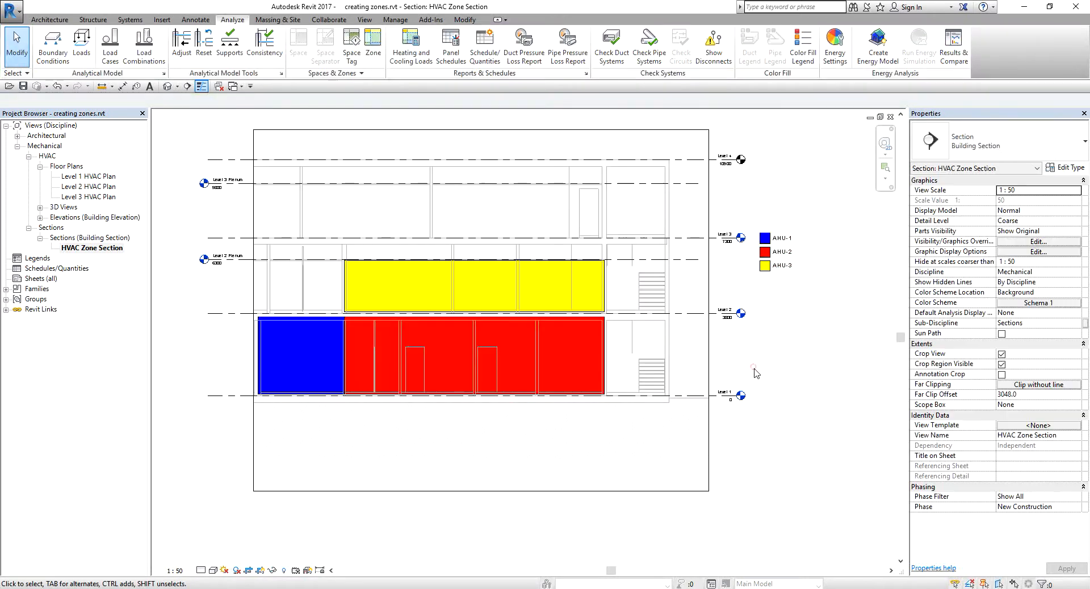